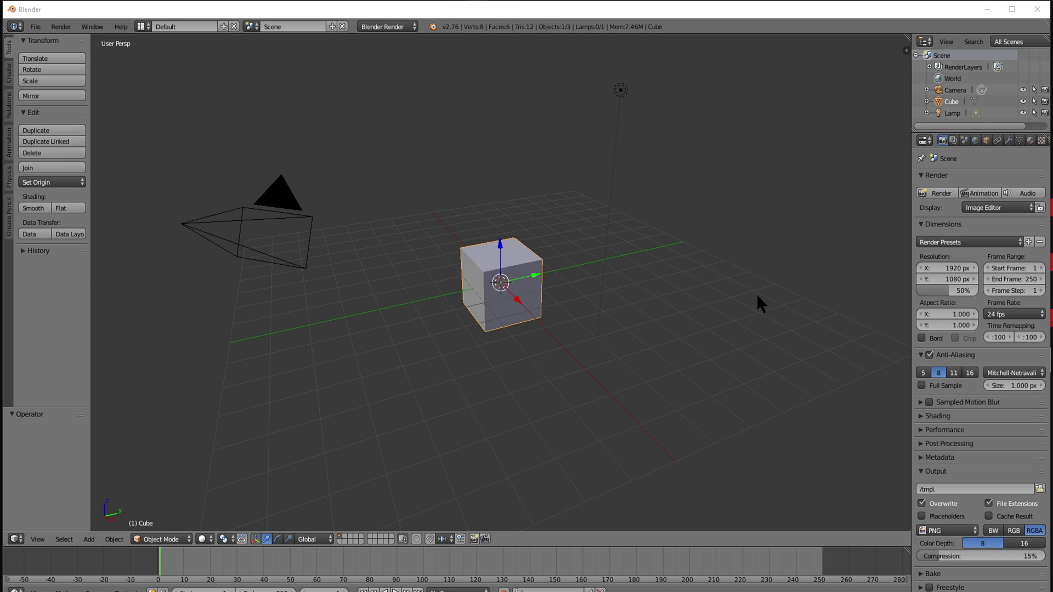
Step: Reset the scene and preferences by loading the factory settings
{"action": "left_click", "coordinate": [35, 26]}
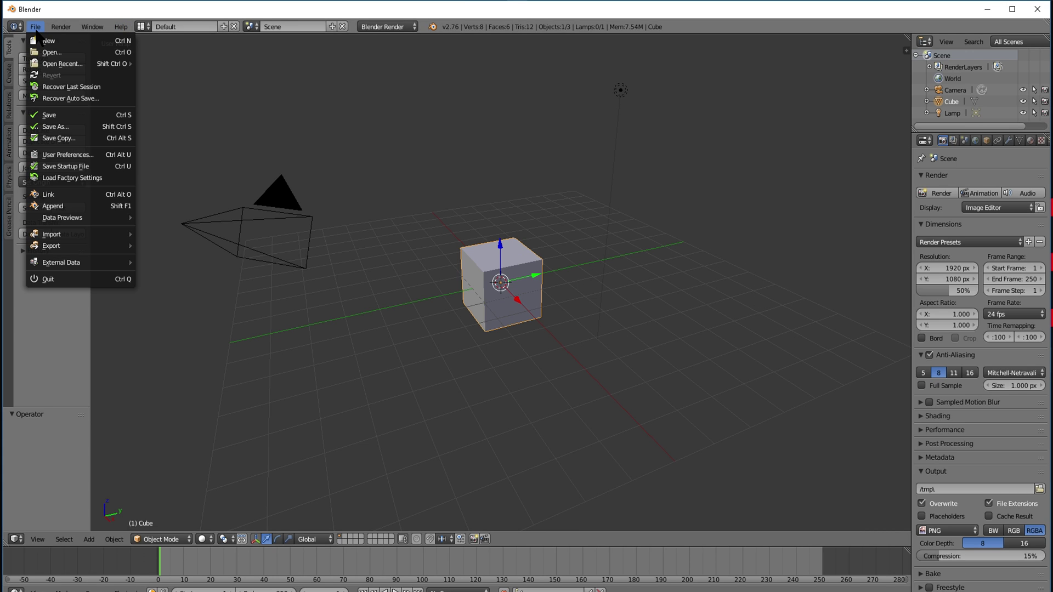
{"action": "left_click", "coordinate": [85, 178]}
{"action": "left_click", "coordinate": [67, 177]}
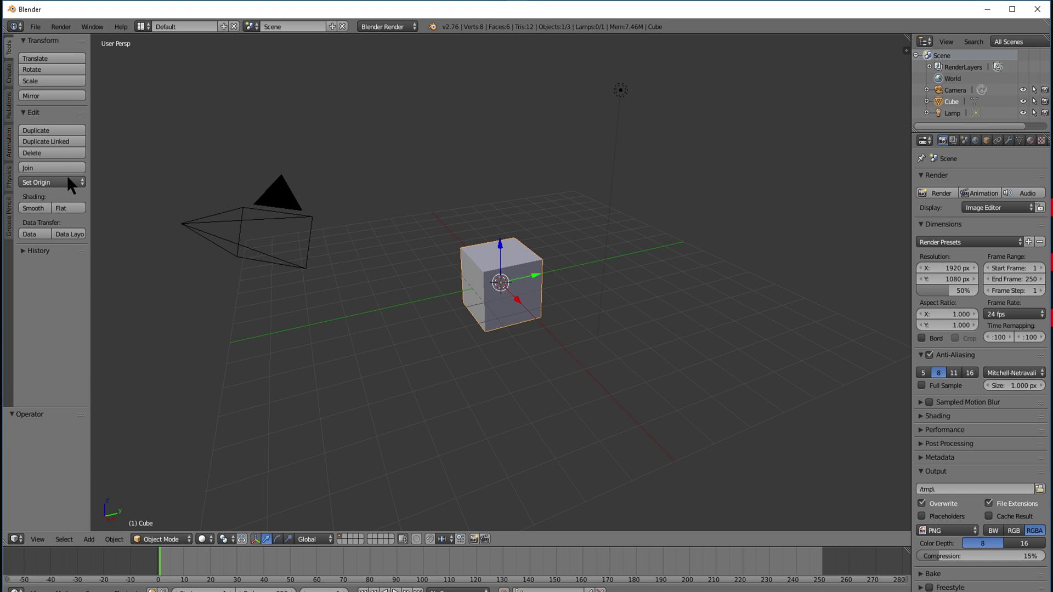
Step: Select the cube and move it up along the Z axis by about 0.98 units so it rests on the grid
{"action": "middle_click_drag", "start_coordinate": [701, 279], "coordinate": [681, 263]}
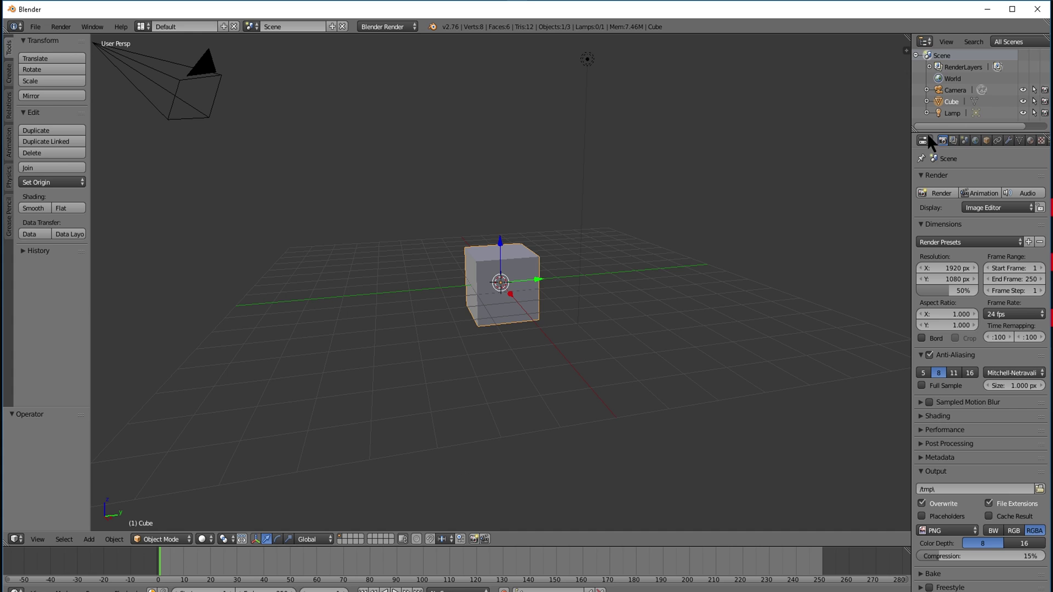
{"action": "left_click", "coordinate": [958, 90]}
{"action": "left_click", "coordinate": [953, 100]}
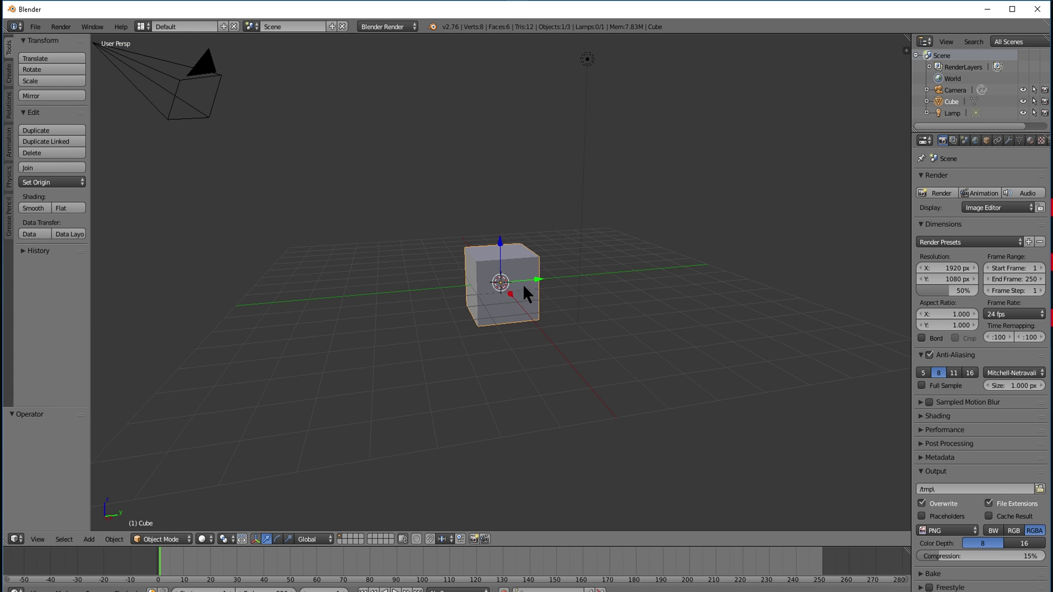
{"action": "key", "text": "g"}
{"action": "key", "text": "z"}
{"action": "left_click", "coordinate": [581, 265]}
{"action": "scroll", "coordinate": [530, 277], "scroll_direction": "up", "scroll_amount": 2}
{"action": "middle_click_drag", "start_coordinate": [535, 278], "coordinate": [548, 295]}
{"action": "scroll", "coordinate": [538, 289], "scroll_direction": "down", "scroll_amount": 2}
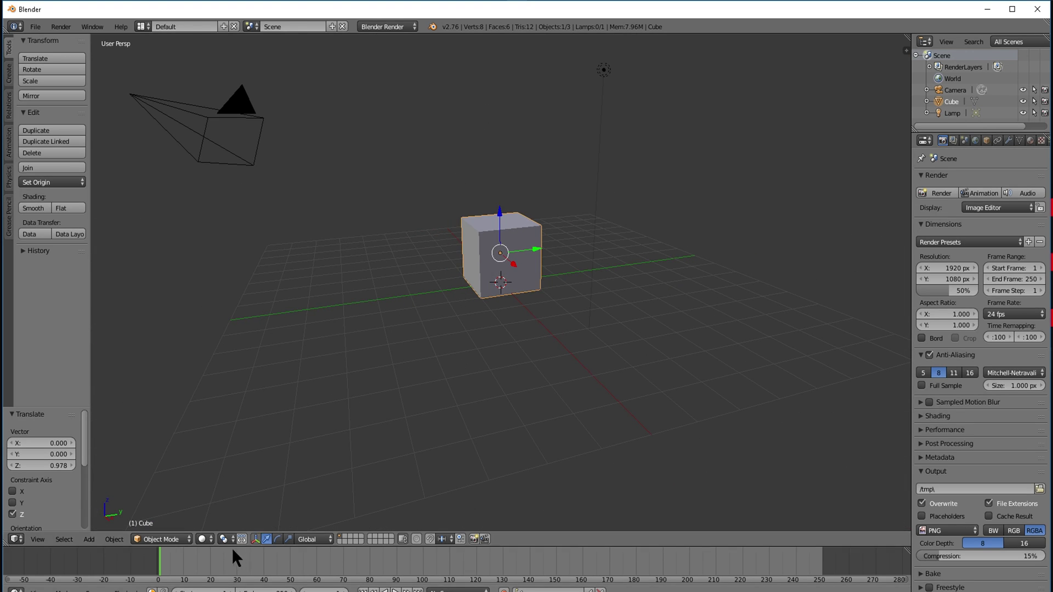
Step: Add a mesh plane at the scene origin and scale it uniformly by about -20.5 as a large floor beneath the cube
{"action": "left_click", "coordinate": [90, 540]}
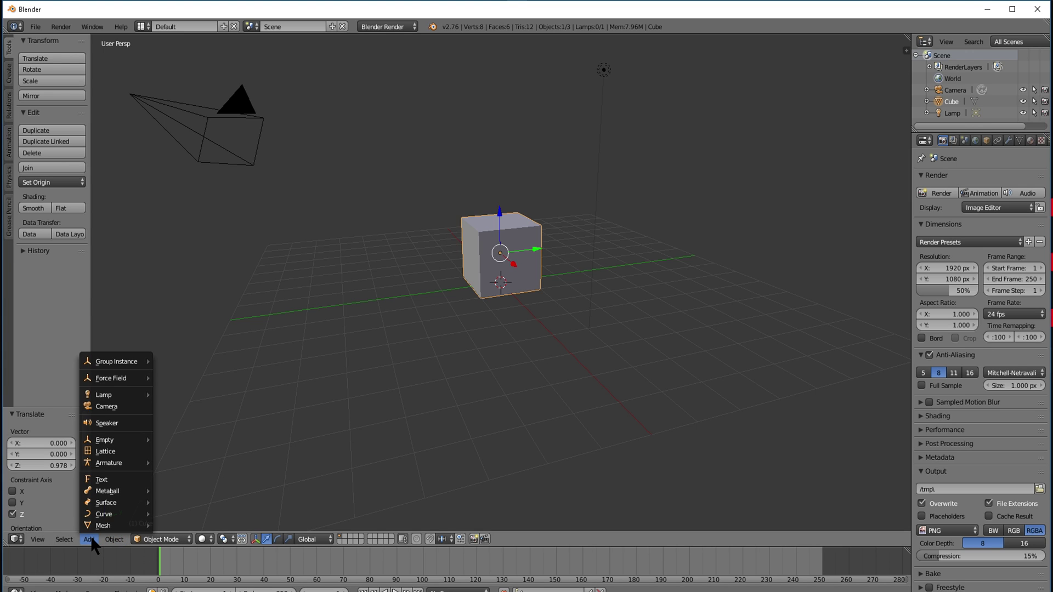
{"action": "mouse_move", "coordinate": [96, 525]}
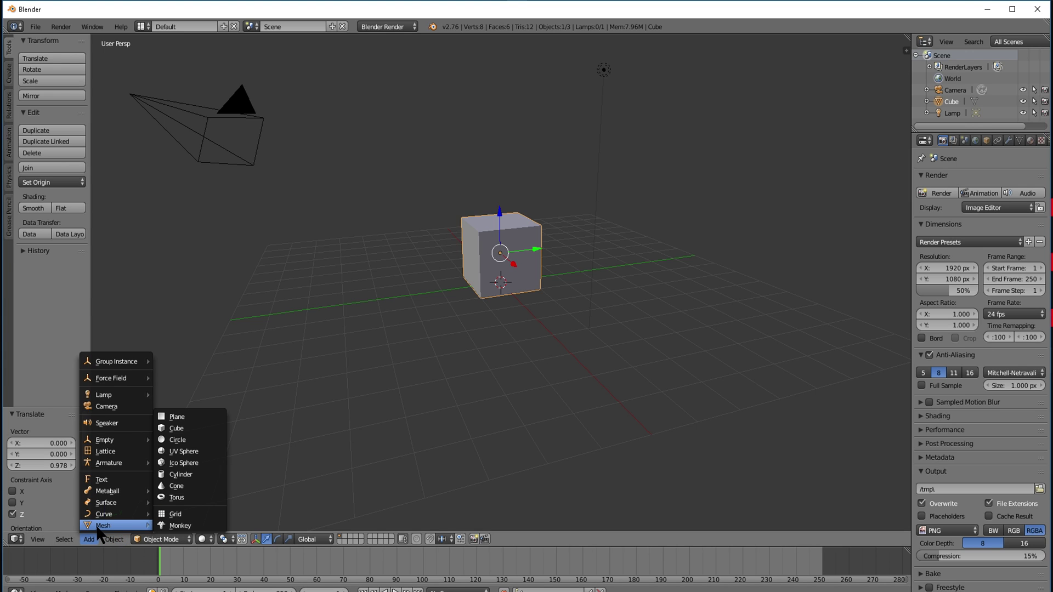
{"action": "left_click", "coordinate": [195, 417]}
{"action": "key", "text": "g"}
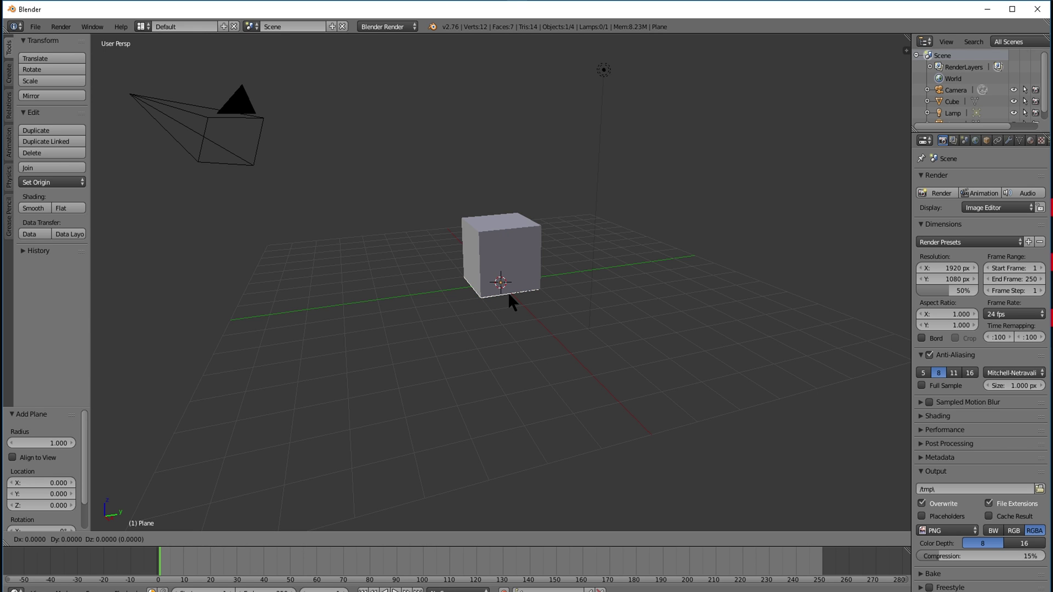
{"action": "key", "text": "s"}
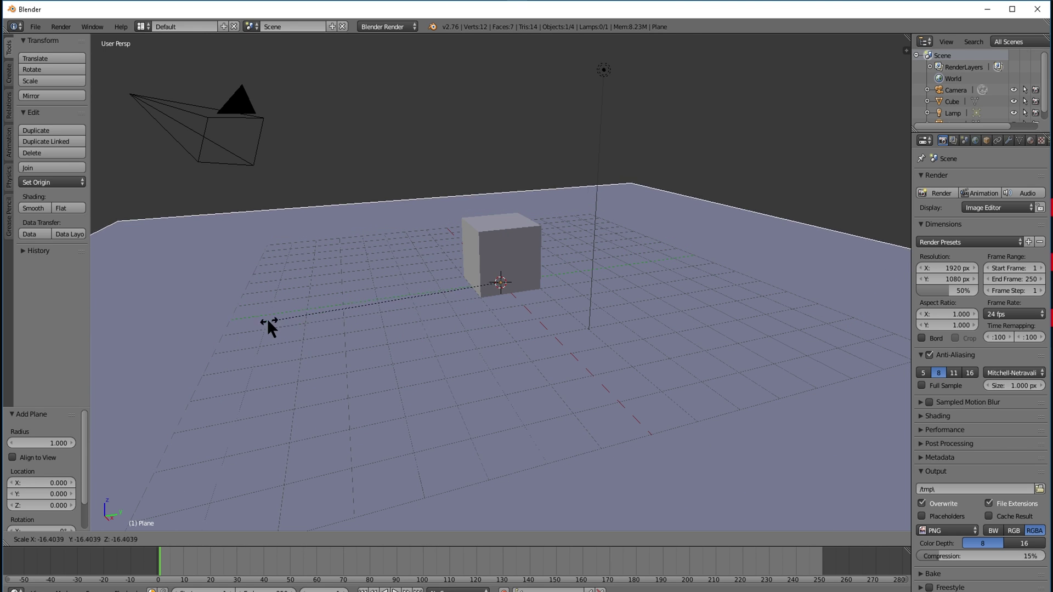
{"action": "left_click", "coordinate": [215, 341]}
Step: Switch the viewport to look at the cube and plane through the scene camera
{"action": "mouse_move", "coordinate": [532, 273]}
{"action": "middle_mouse_down"}
{"action": "mouse_move", "coordinate": [580, 306]}
{"action": "mouse_move", "coordinate": [571, 313]}
{"action": "mouse_move", "coordinate": [552, 280]}
{"action": "middle_mouse_up"}
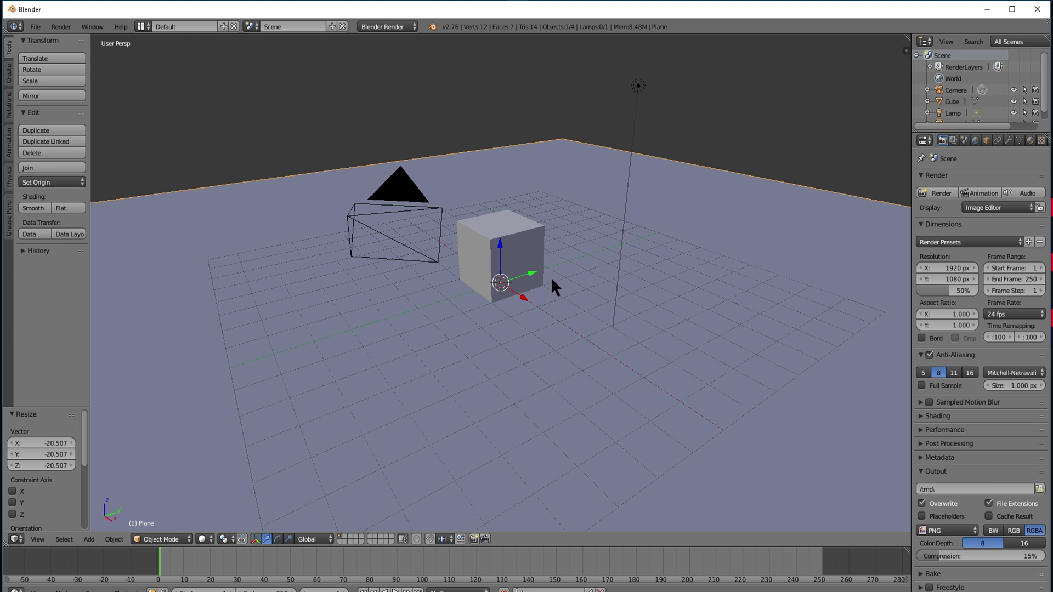
{"action": "key", "text": "KP_0"}
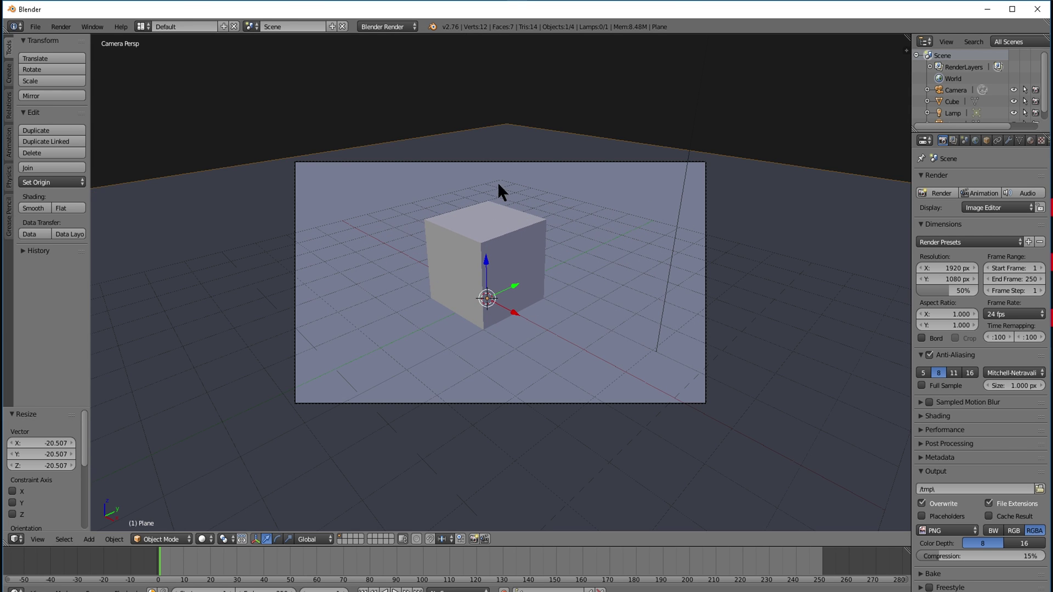
{"action": "key", "text": "KP_0"}
{"action": "key", "text": "KP_0"}
Step: Set the system compute device to OpenCL in the user preferences and close the preferences window
{"action": "left_click", "coordinate": [38, 26]}
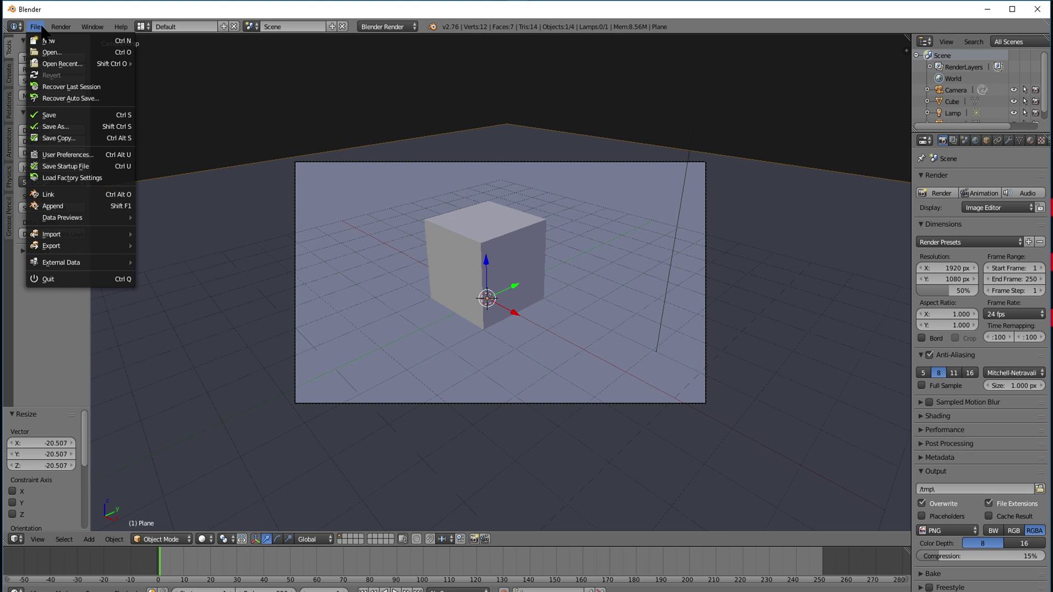
{"action": "left_click", "coordinate": [73, 156]}
{"action": "left_click", "coordinate": [416, 44]}
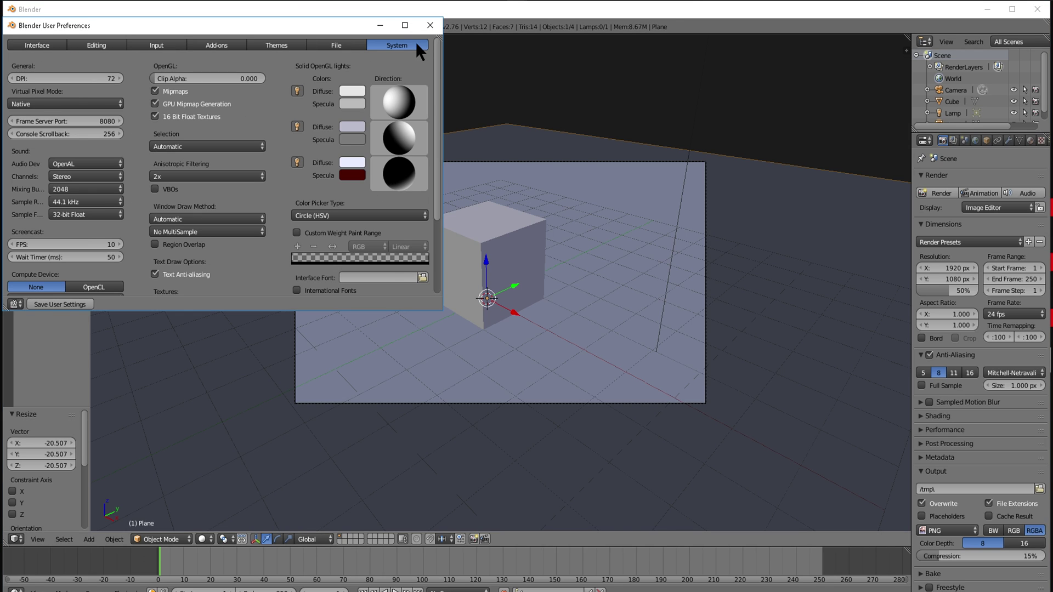
{"action": "scroll", "coordinate": [167, 247], "scroll_direction": "down", "scroll_amount": 5}
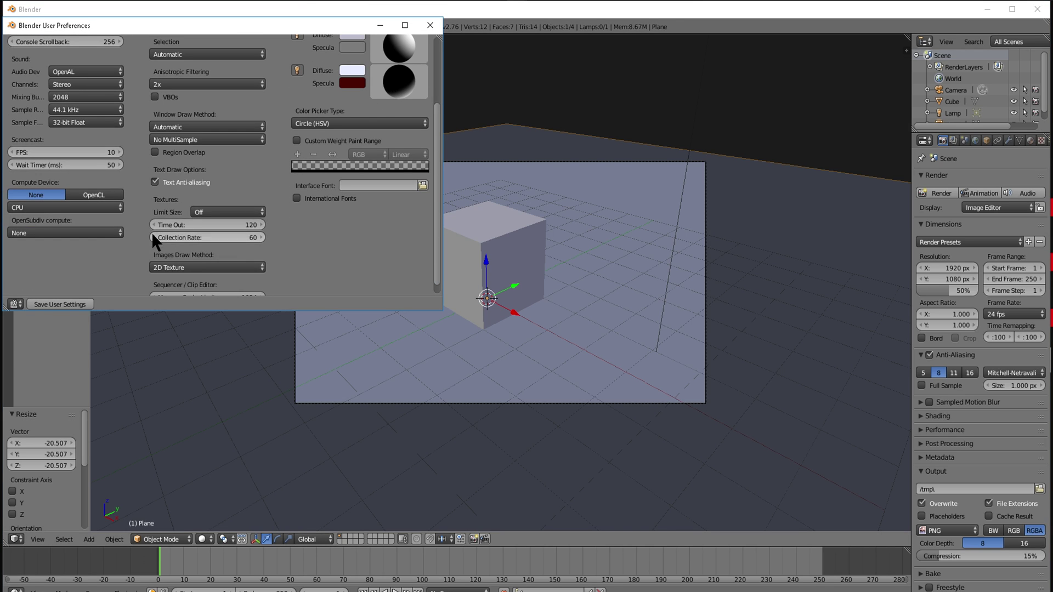
{"action": "scroll", "coordinate": [143, 217], "scroll_direction": "up", "scroll_amount": 5}
{"action": "scroll", "coordinate": [133, 235], "scroll_direction": "down", "scroll_amount": 4}
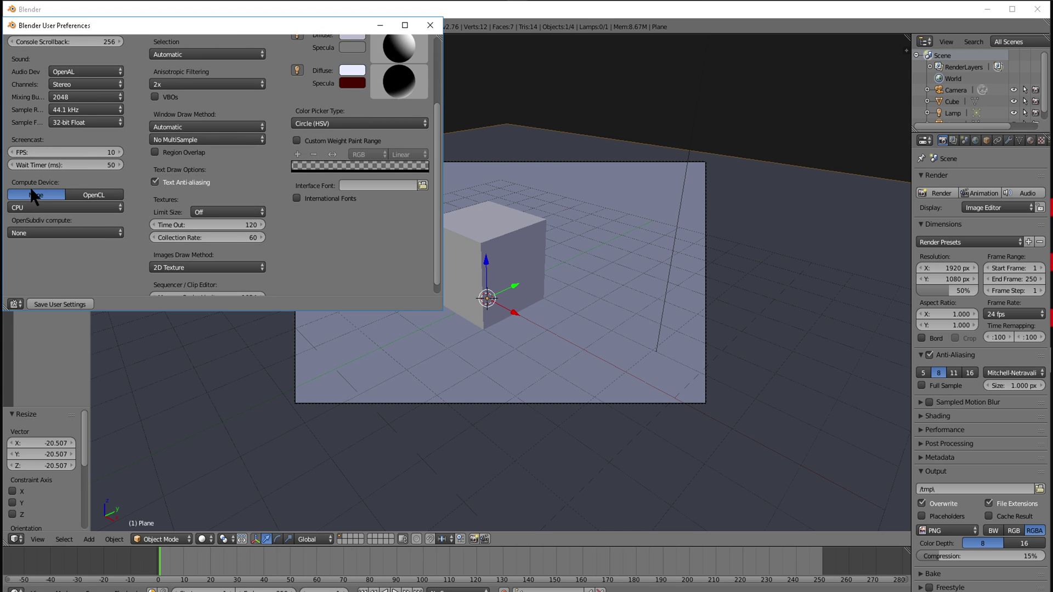
{"action": "left_click", "coordinate": [87, 195]}
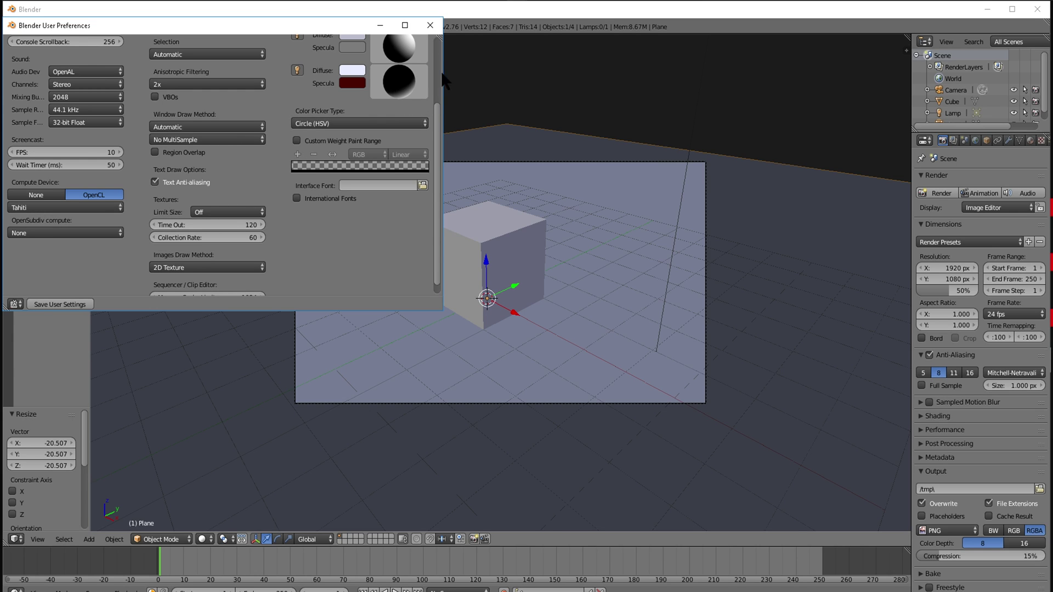
{"action": "left_click", "coordinate": [437, 28]}
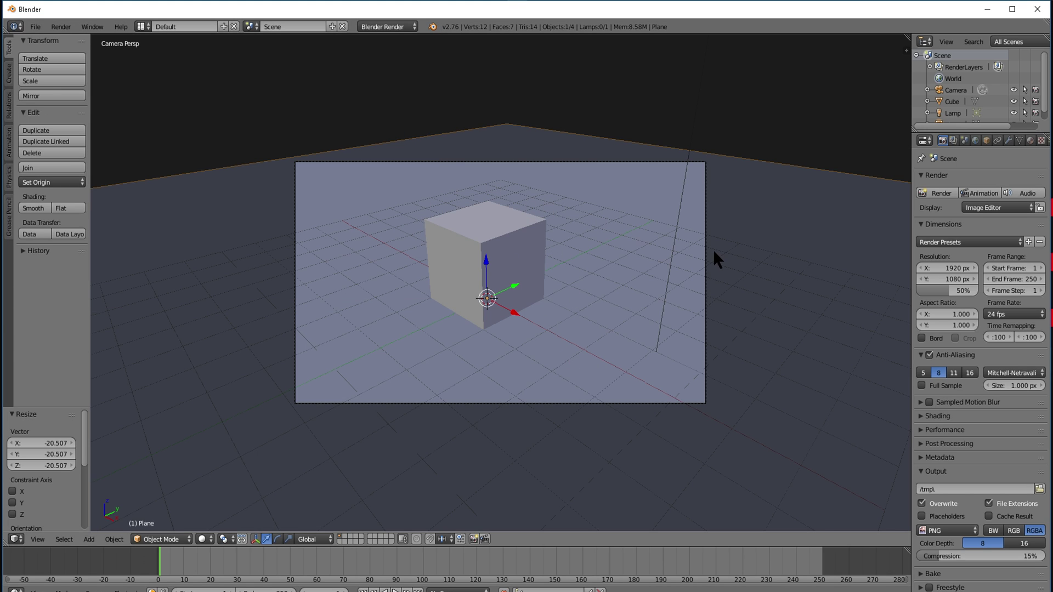
Step: Change the scene's render engine to Cycles Render
{"action": "left_click", "coordinate": [399, 30]}
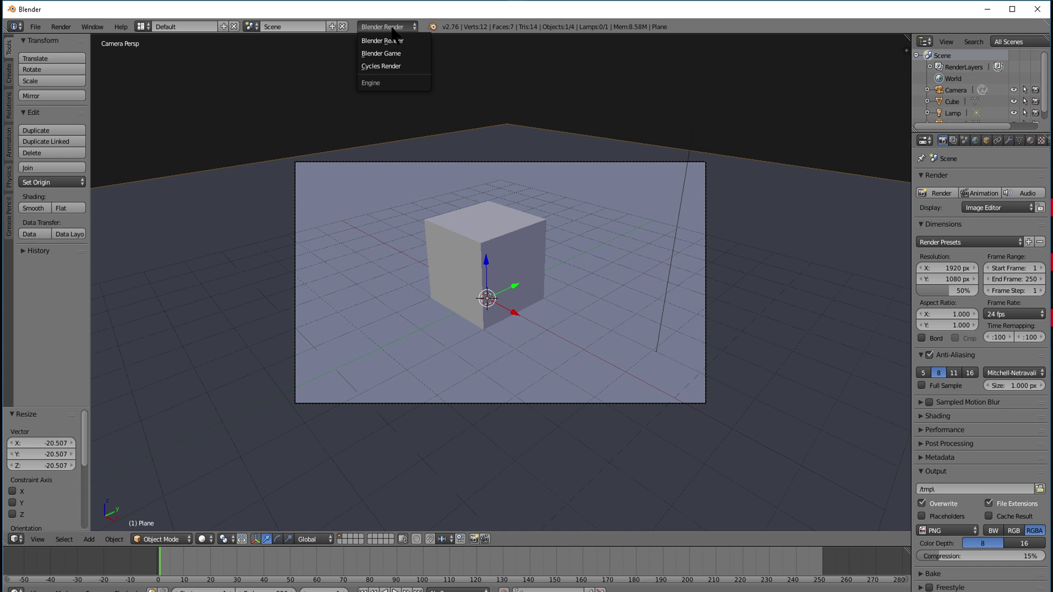
{"action": "left_click", "coordinate": [399, 27]}
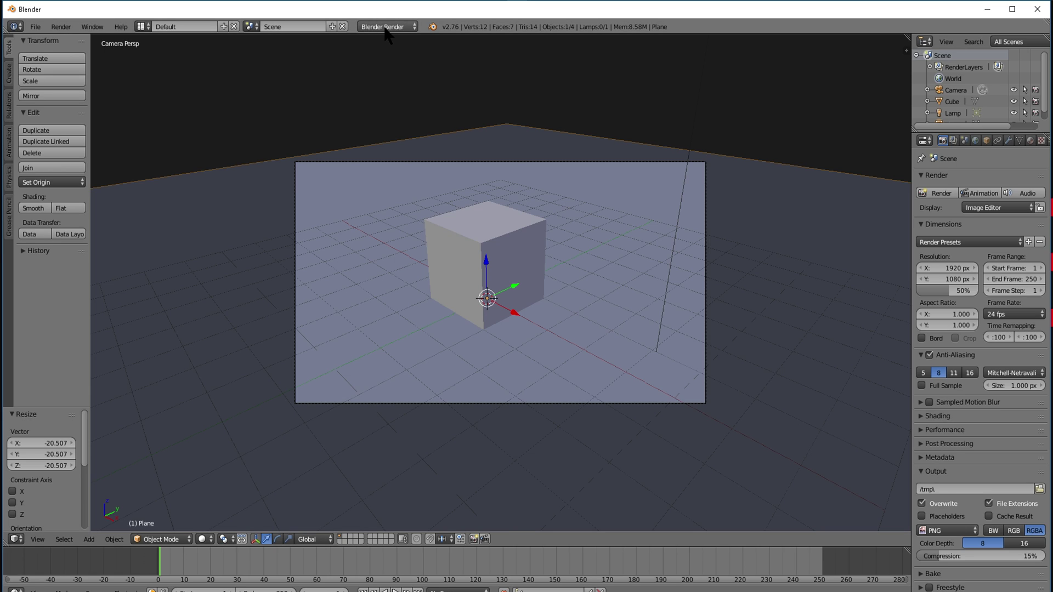
{"action": "left_click", "coordinate": [398, 30]}
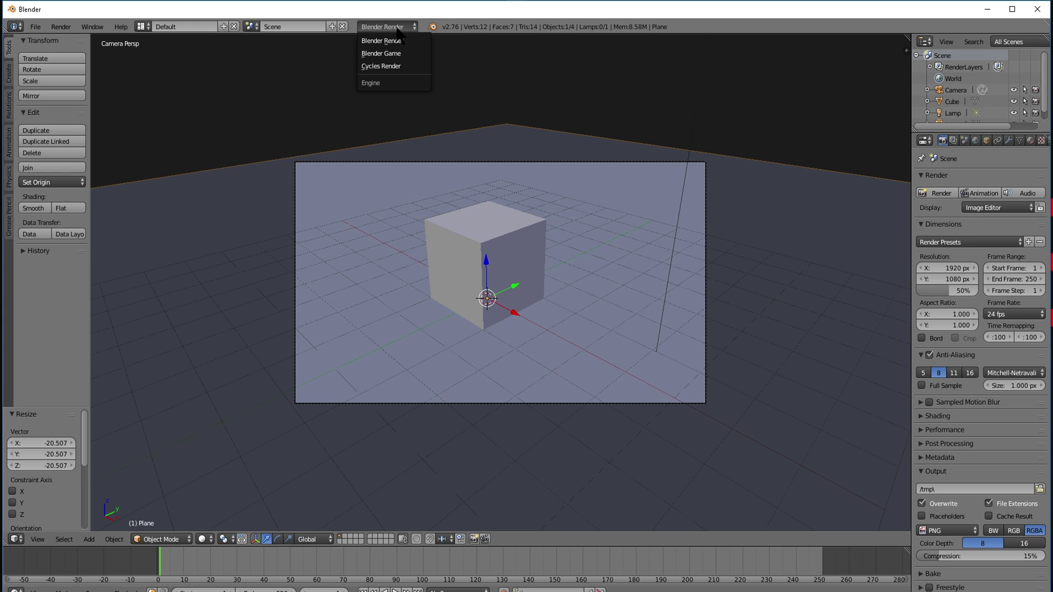
{"action": "left_click", "coordinate": [396, 67]}
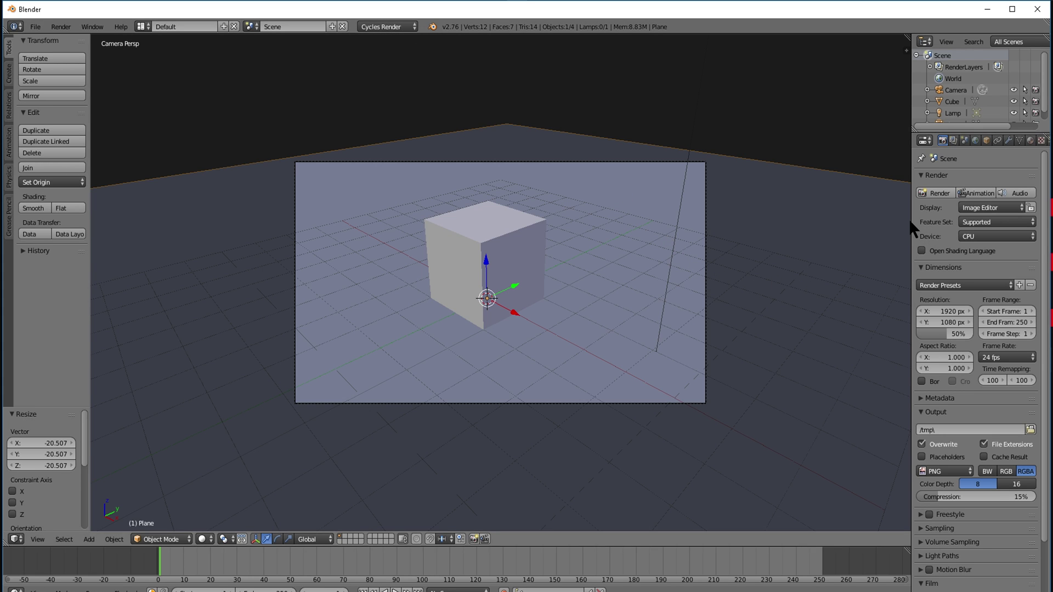
Step: Widen the properties area and set the Cycles render device to GPU Compute
{"action": "left_click_drag", "start_coordinate": [911, 219], "coordinate": [827, 222]}
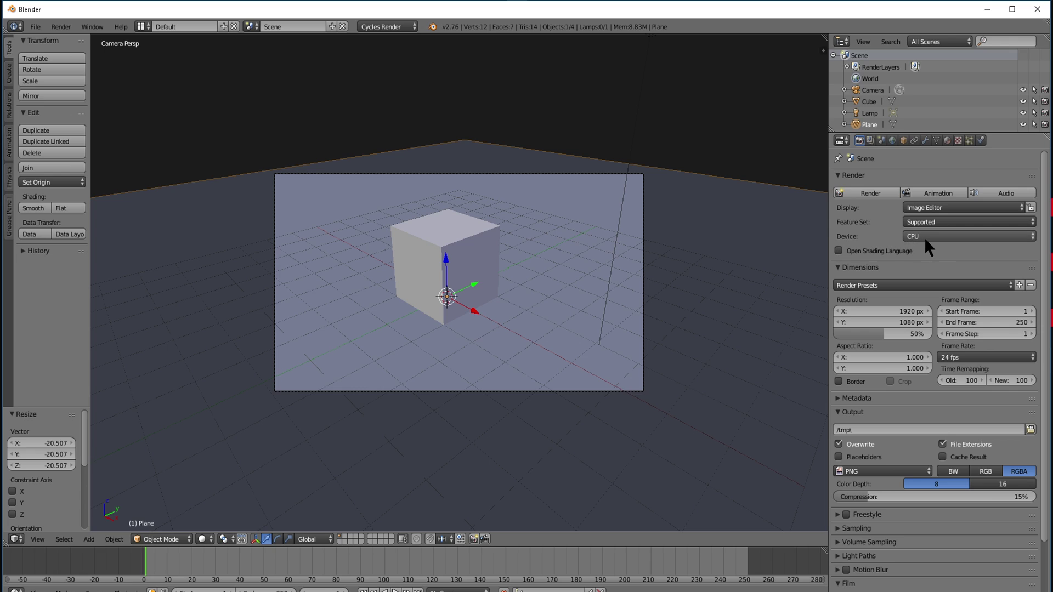
{"action": "left_click", "coordinate": [945, 237]}
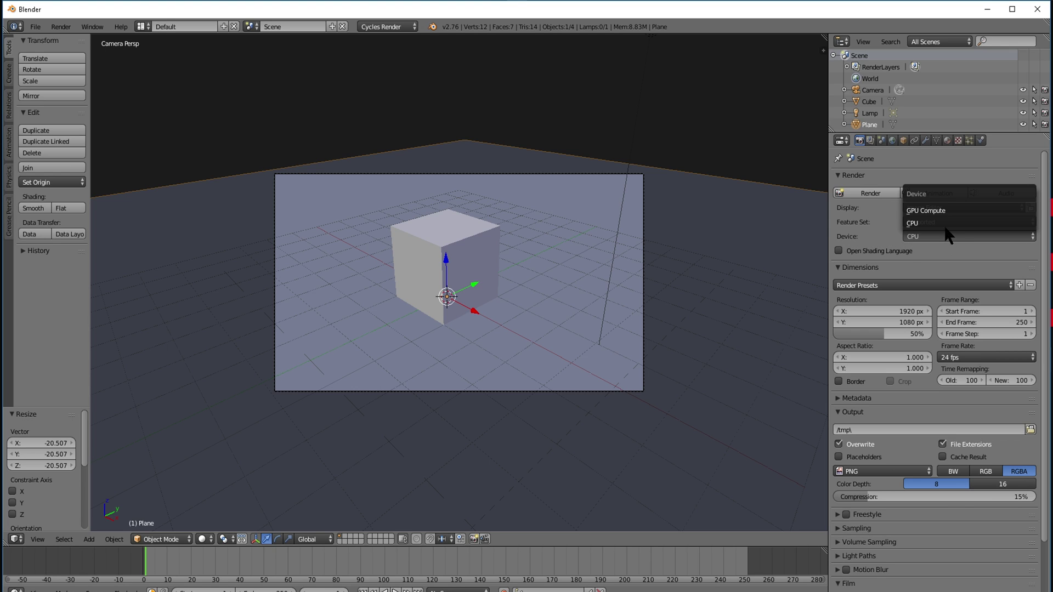
{"action": "left_click", "coordinate": [976, 212]}
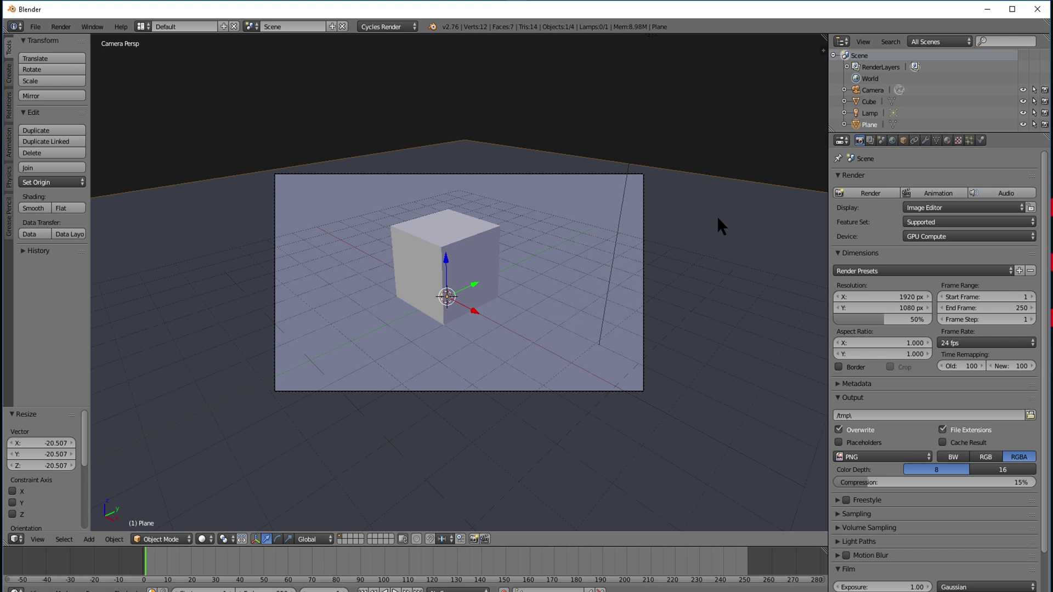
Step: Enable nodes on the cube's material, show its preview, and set the surface shader to Glossy BSDF
{"action": "left_click", "coordinate": [870, 103]}
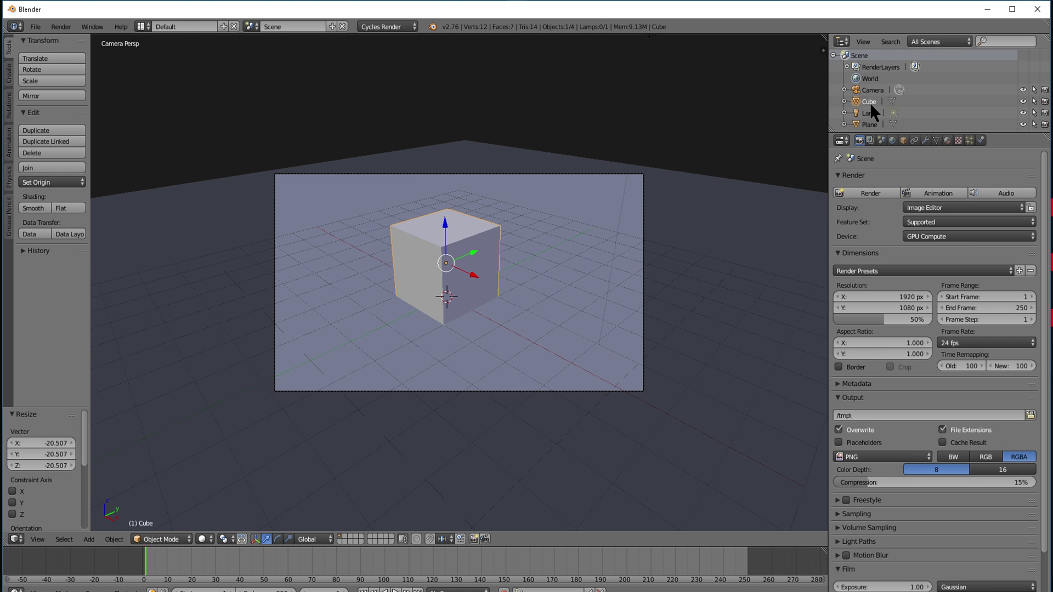
{"action": "left_click", "coordinate": [947, 141]}
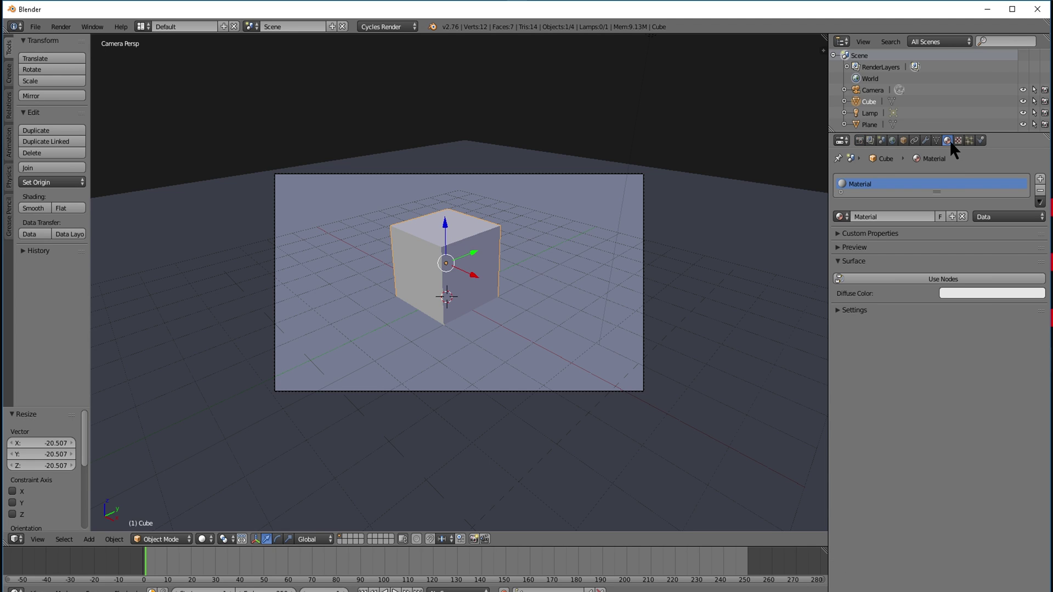
{"action": "left_click", "coordinate": [850, 248]}
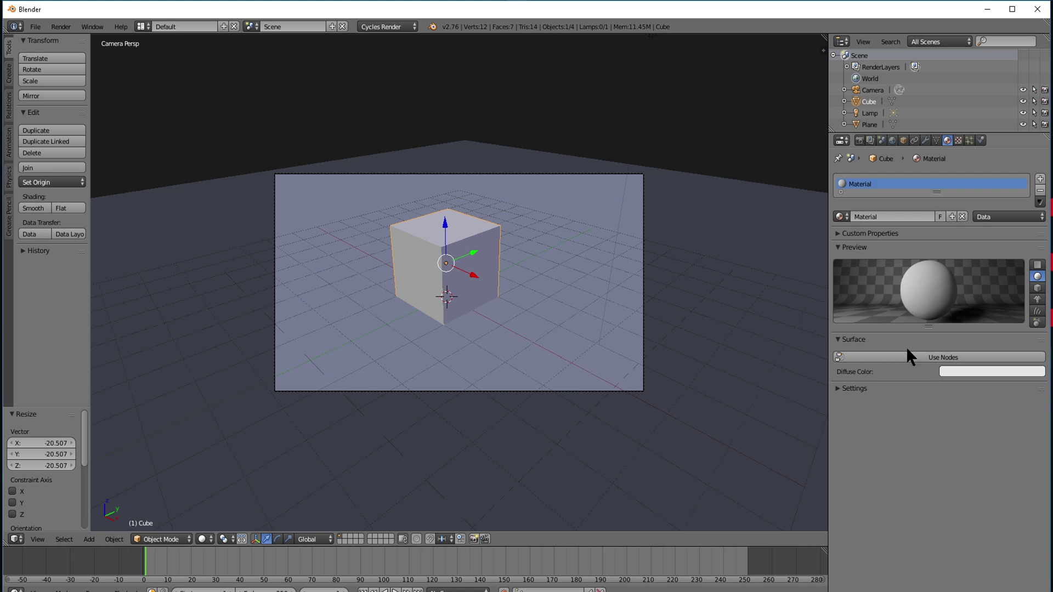
{"action": "left_click", "coordinate": [923, 358]}
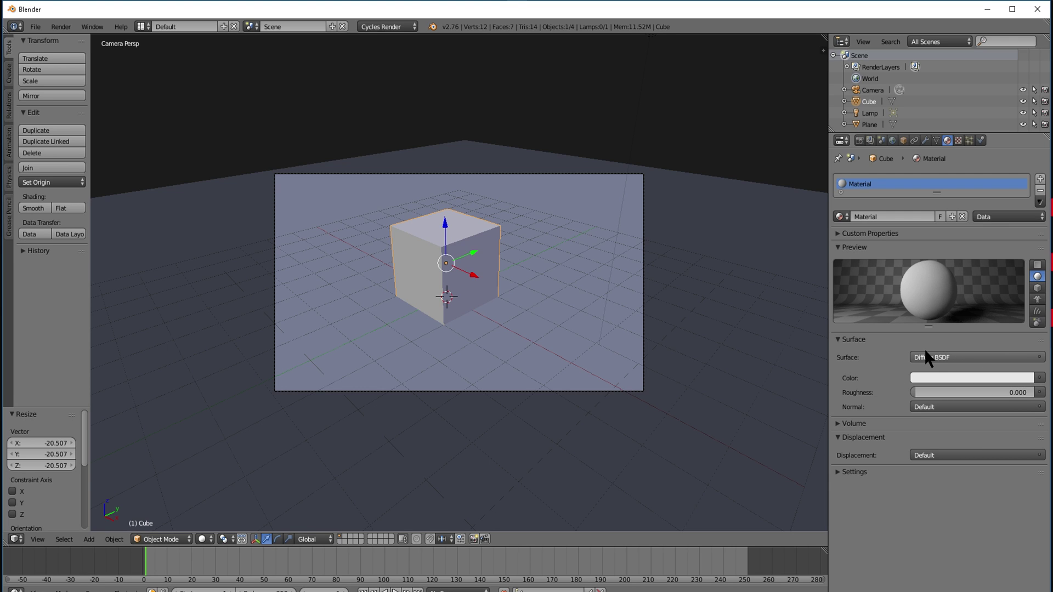
{"action": "left_click", "coordinate": [976, 362]}
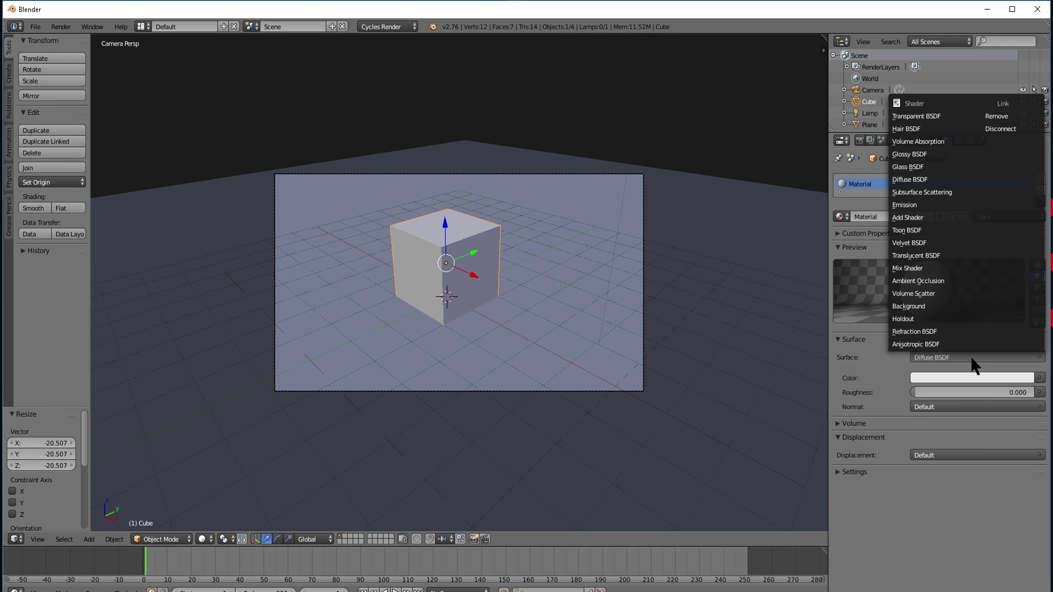
{"action": "left_click", "coordinate": [931, 155]}
Step: Set the cube's glossy material color to red and its roughness to 0.060
{"action": "left_click", "coordinate": [979, 391]}
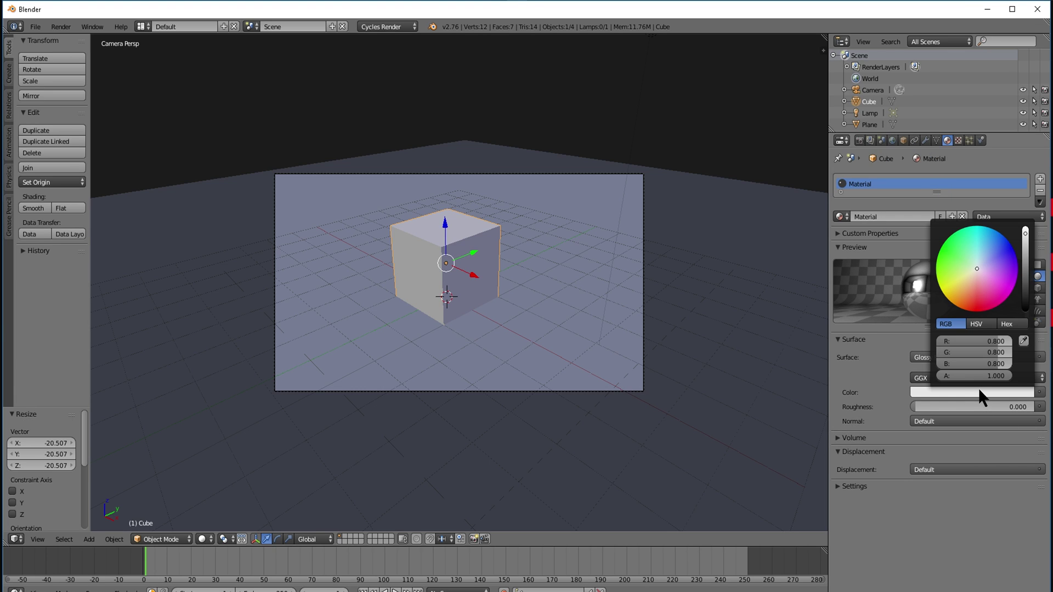
{"action": "left_click", "coordinate": [977, 303]}
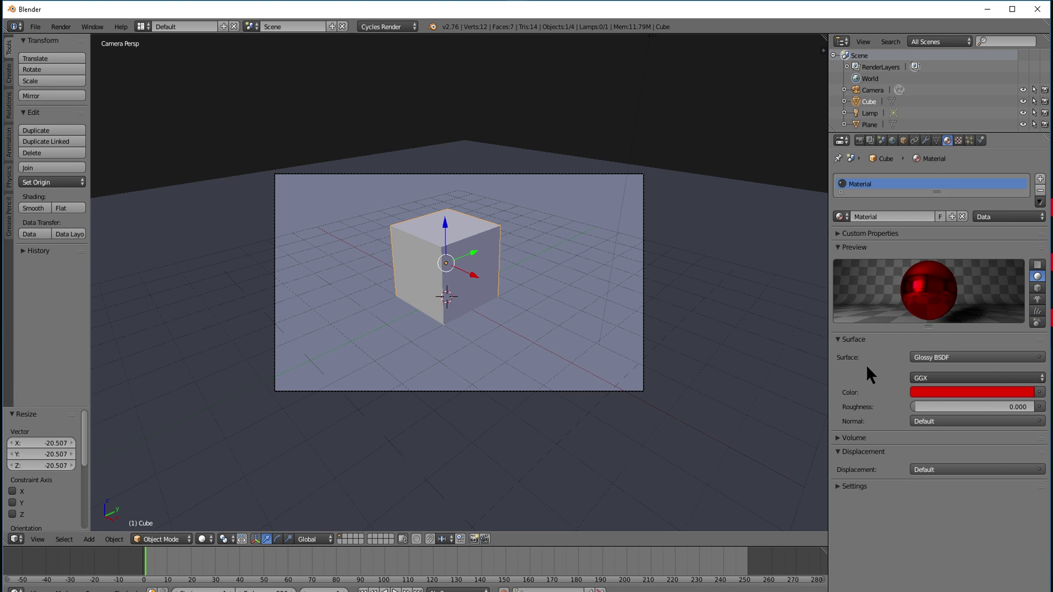
{"action": "left_click_drag", "start_coordinate": [919, 406], "coordinate": [927, 406]}
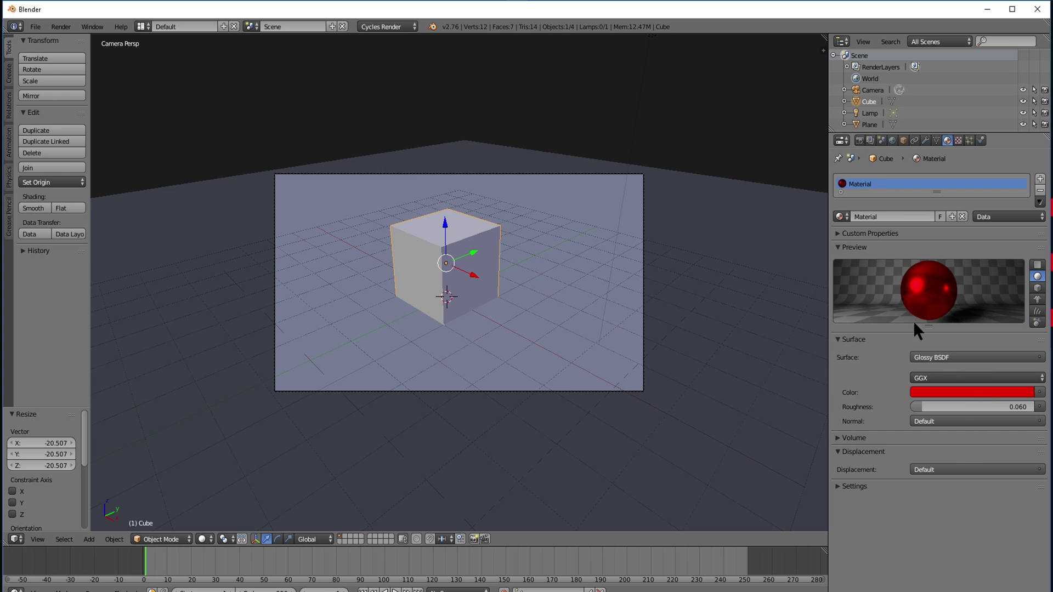
Step: Render the camera's image of the scene, then hide the render view to return to the 3D viewport
{"action": "left_click", "coordinate": [887, 190]}
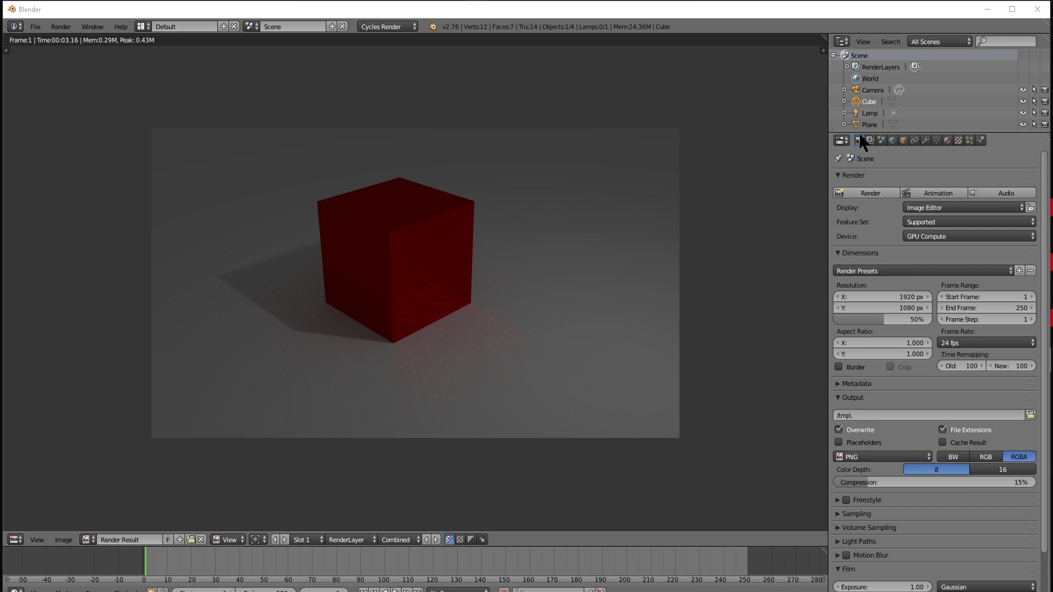
{"action": "left_click", "coordinate": [61, 27]}
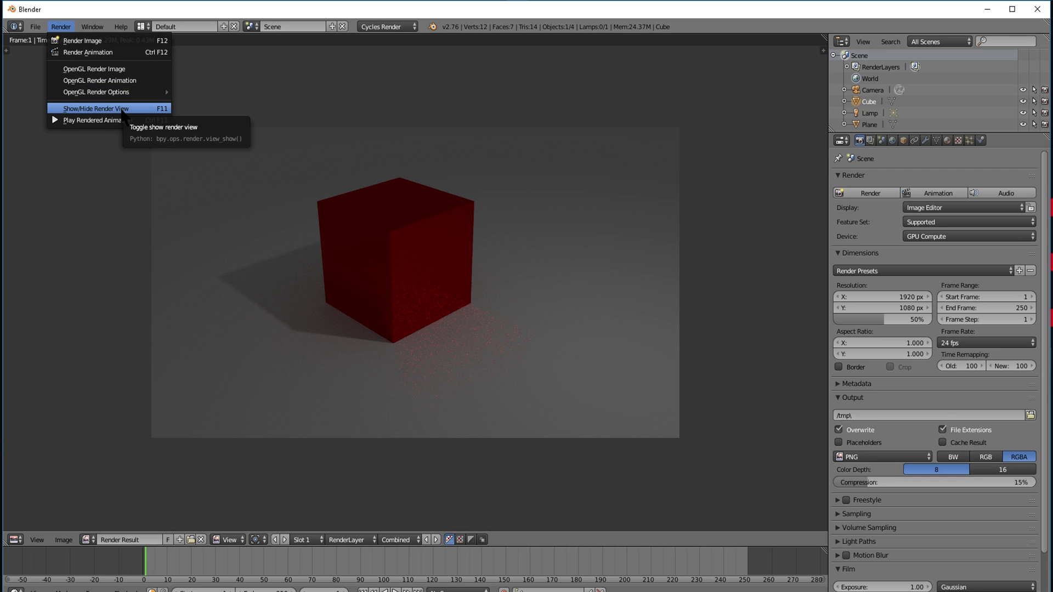
{"action": "left_click", "coordinate": [121, 109]}
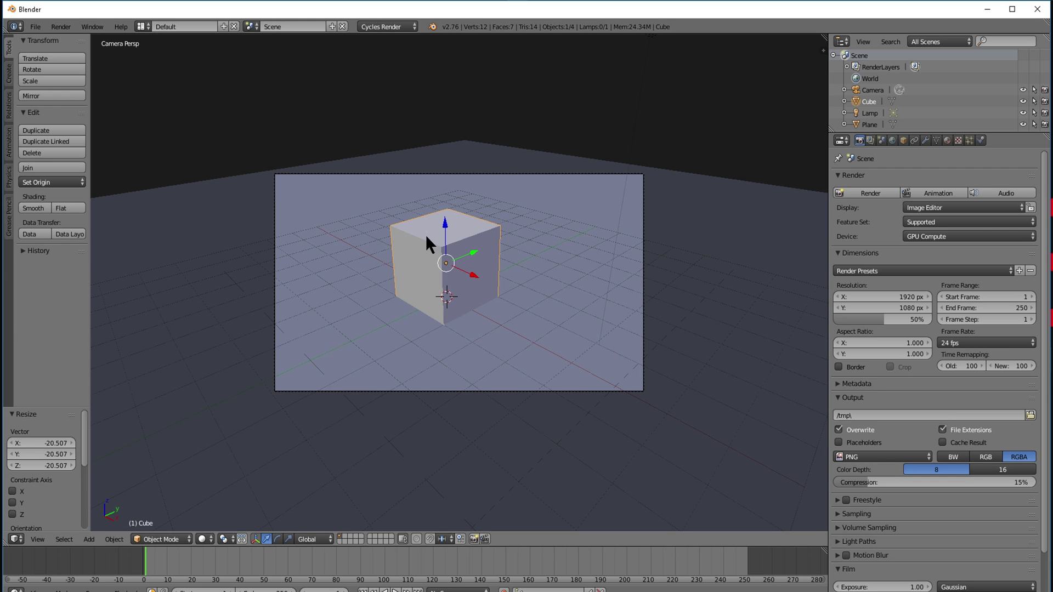
{"action": "left_click", "coordinate": [54, 25]}
{"action": "middle_click_drag", "start_coordinate": [463, 291], "coordinate": [529, 300]}
{"action": "scroll", "coordinate": [535, 291], "scroll_direction": "down", "scroll_amount": 5}
{"action": "scroll", "coordinate": [527, 299], "scroll_direction": "up", "scroll_amount": 2}
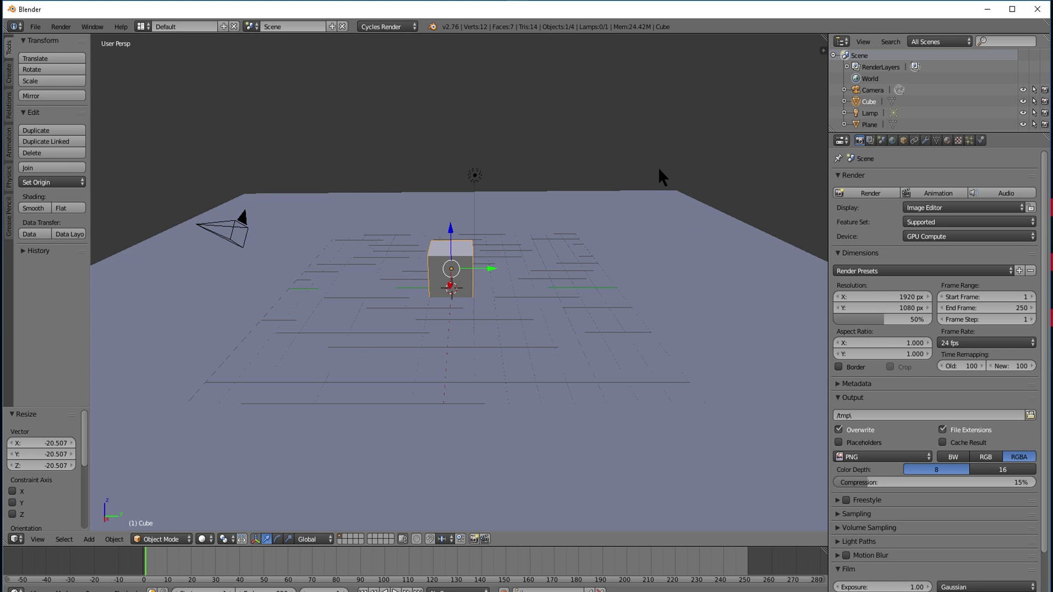
{"action": "scroll", "coordinate": [1045, 362], "scroll_direction": "down", "scroll_amount": 2}
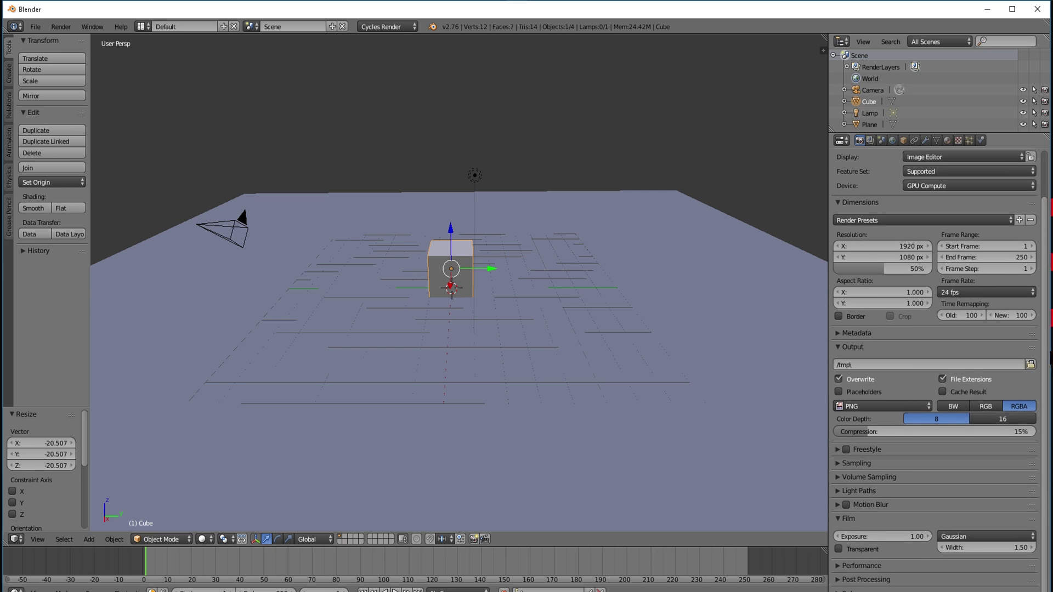
{"action": "scroll", "coordinate": [1037, 247], "scroll_direction": "up", "scroll_amount": 2}
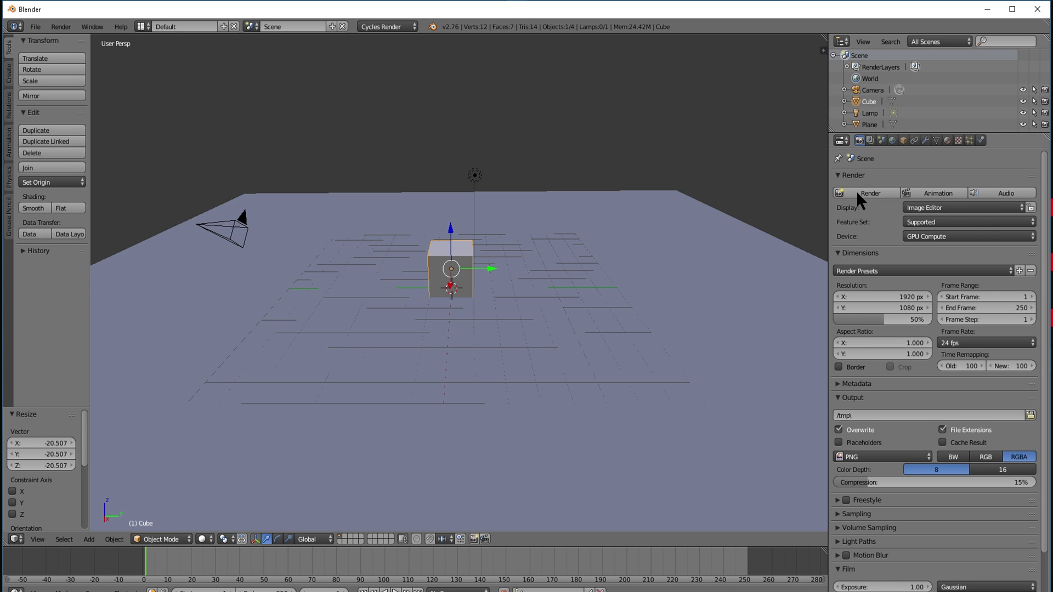
Step: Expand the Metadata, Freestyle, Sampling, Volume Sampling, Light Paths and Motion Blur sections of the render settings
{"action": "left_click", "coordinate": [861, 387]}
{"action": "scroll", "coordinate": [891, 403], "scroll_direction": "down", "scroll_amount": 8}
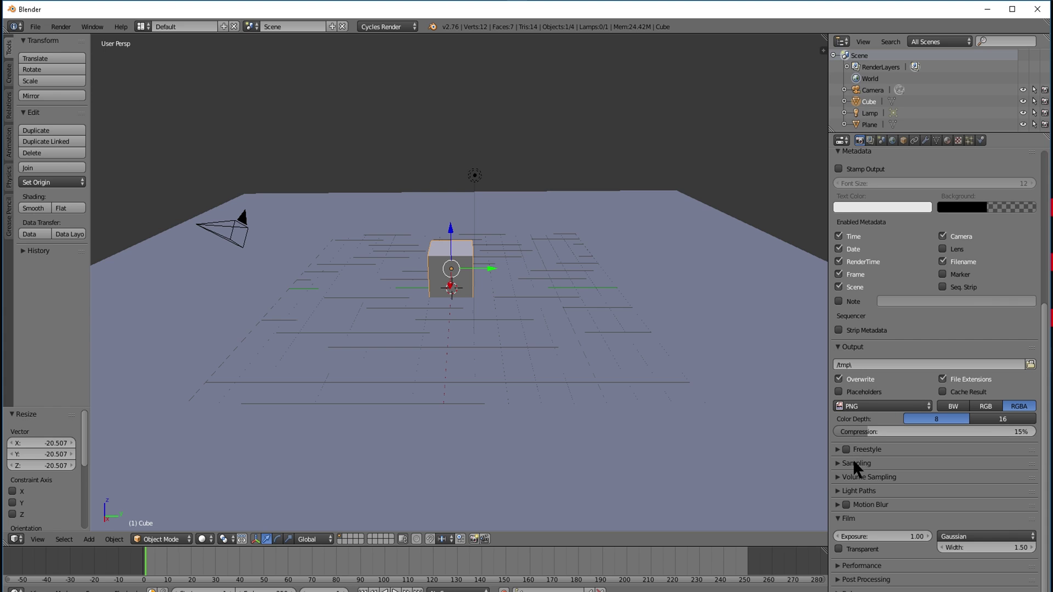
{"action": "left_click", "coordinate": [838, 449]}
{"action": "left_click", "coordinate": [851, 497]}
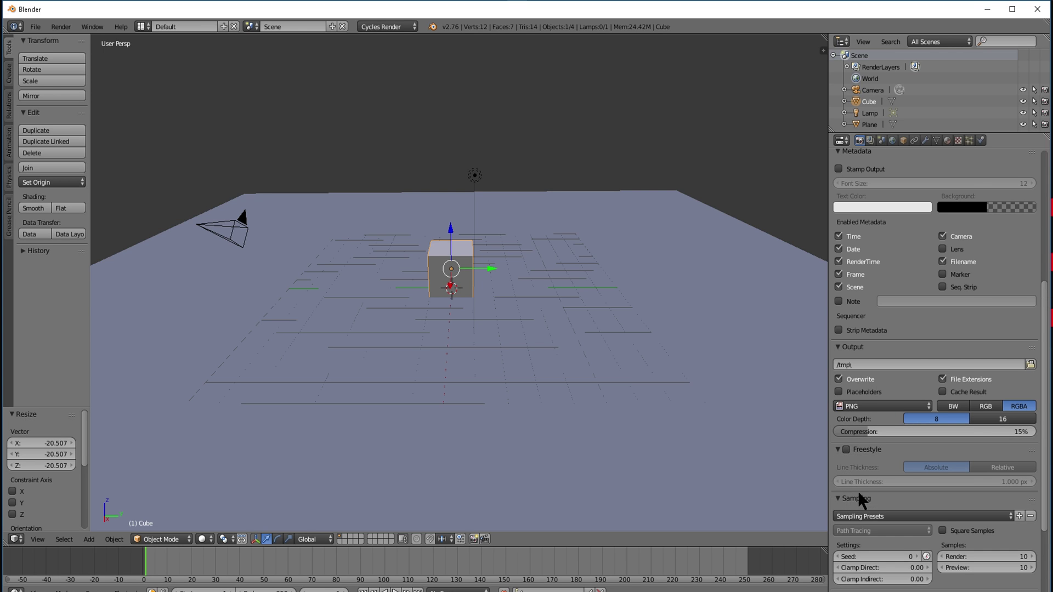
{"action": "scroll", "coordinate": [861, 488], "scroll_direction": "down", "scroll_amount": 5}
{"action": "left_click", "coordinate": [847, 478]}
{"action": "scroll", "coordinate": [867, 481], "scroll_direction": "down", "scroll_amount": 2}
{"action": "left_click", "coordinate": [870, 491]}
{"action": "scroll", "coordinate": [927, 494], "scroll_direction": "down", "scroll_amount": 5}
{"action": "left_click", "coordinate": [870, 503]}
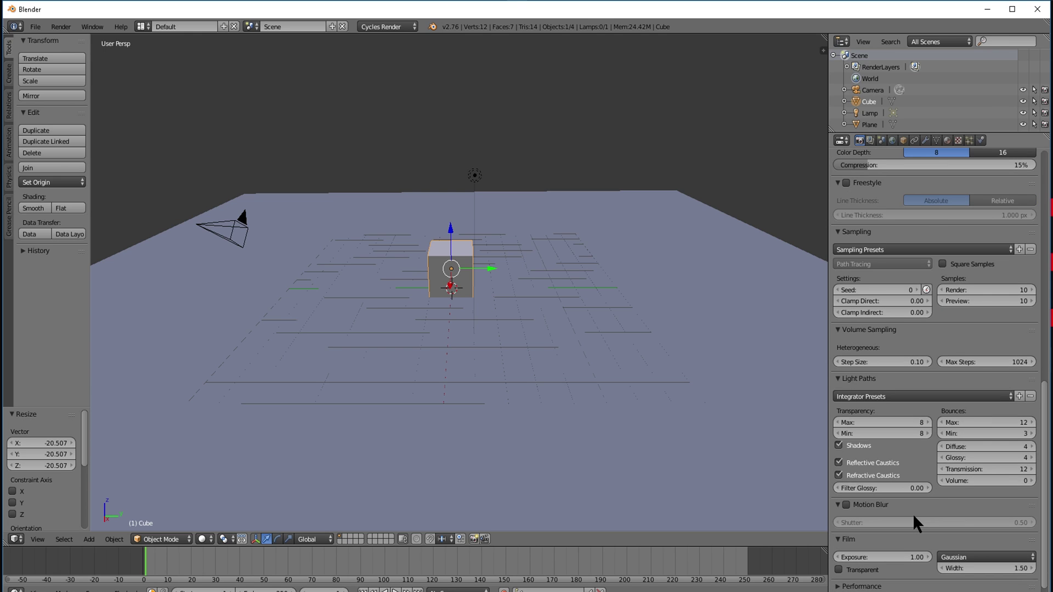
Step: Expand the Performance and Post Processing sections of the render settings
{"action": "scroll", "coordinate": [912, 515], "scroll_direction": "down", "scroll_amount": 1}
{"action": "left_click", "coordinate": [860, 566]}
{"action": "scroll", "coordinate": [878, 564], "scroll_direction": "down", "scroll_amount": 4}
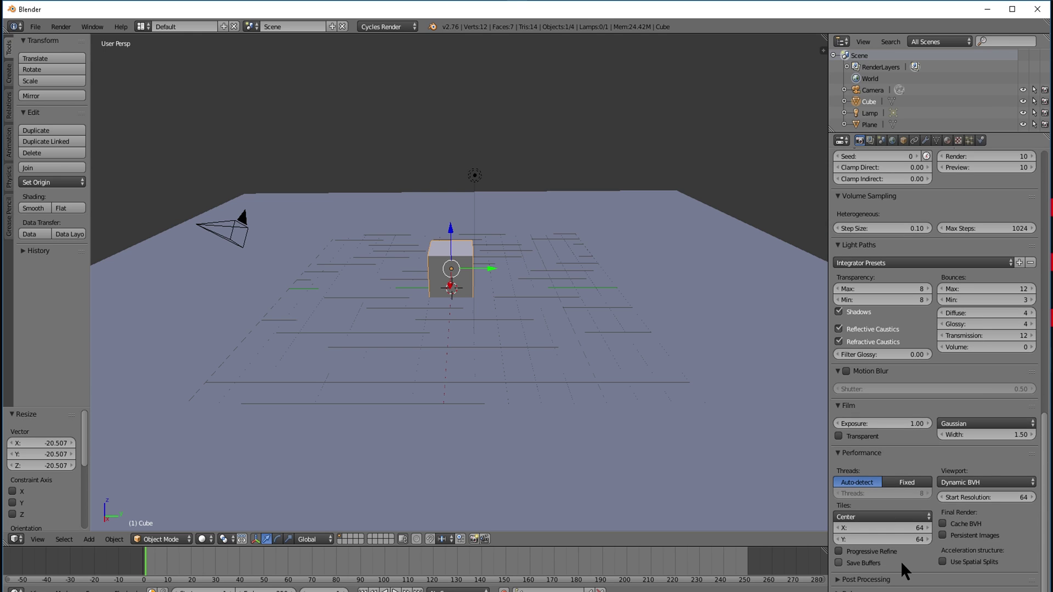
{"action": "left_click", "coordinate": [884, 580]}
{"action": "scroll", "coordinate": [887, 573], "scroll_direction": "down", "scroll_amount": 1}
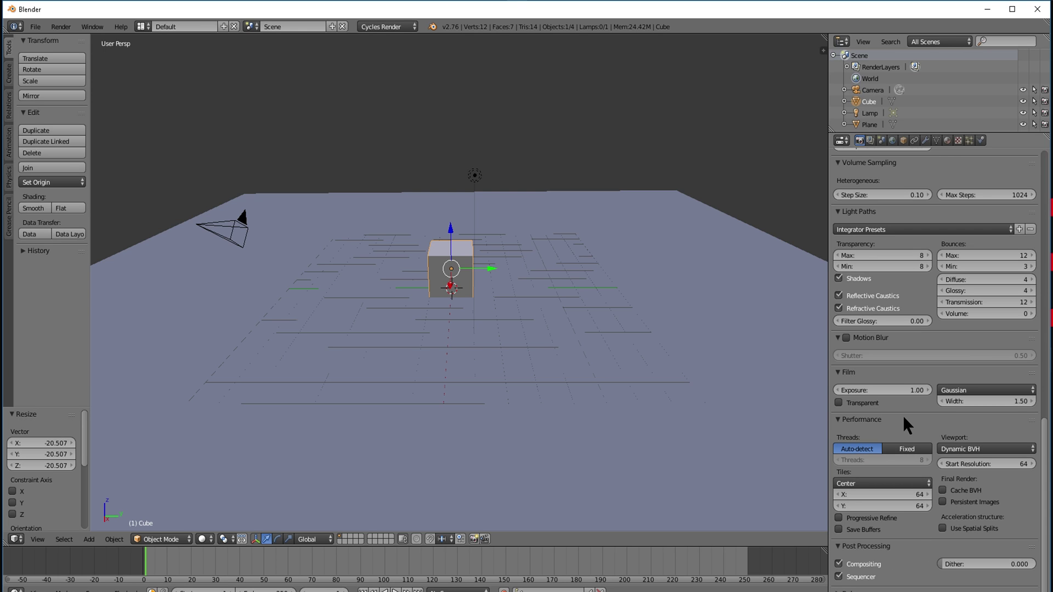
Step: Look through the expanded render settings and examine the tile size options under Performance
{"action": "scroll", "coordinate": [925, 480], "scroll_direction": "up", "scroll_amount": 11}
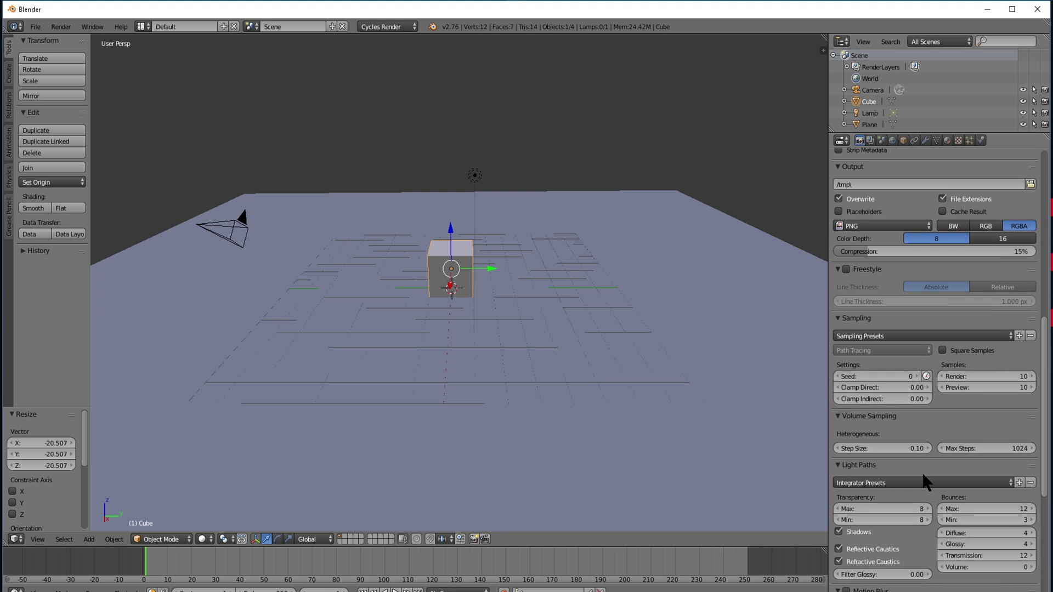
{"action": "scroll", "coordinate": [1040, 380], "scroll_direction": "up", "scroll_amount": 2}
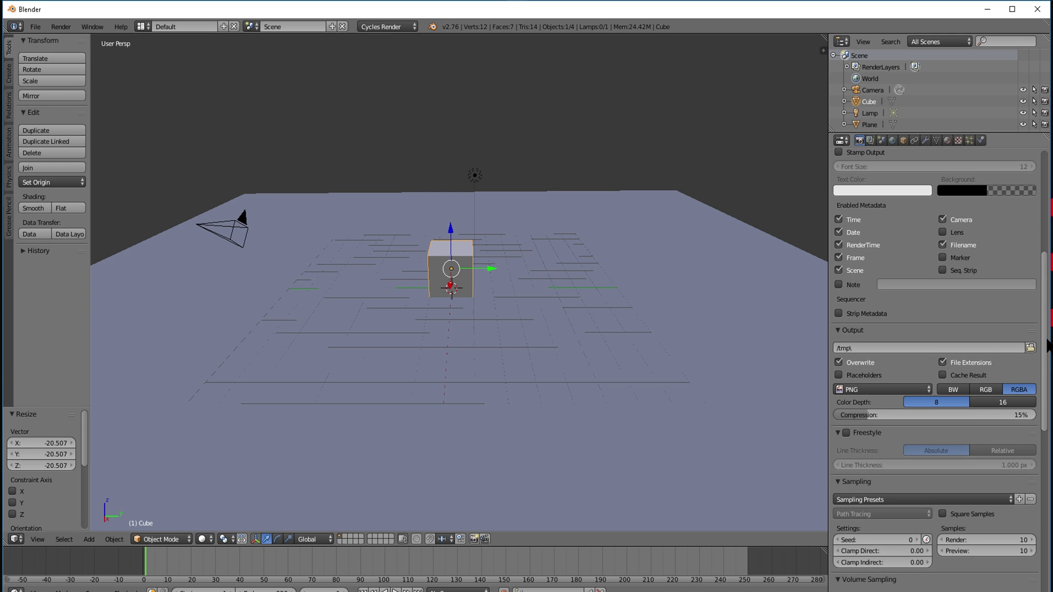
{"action": "left_click_drag", "start_coordinate": [1041, 322], "coordinate": [1042, 488]}
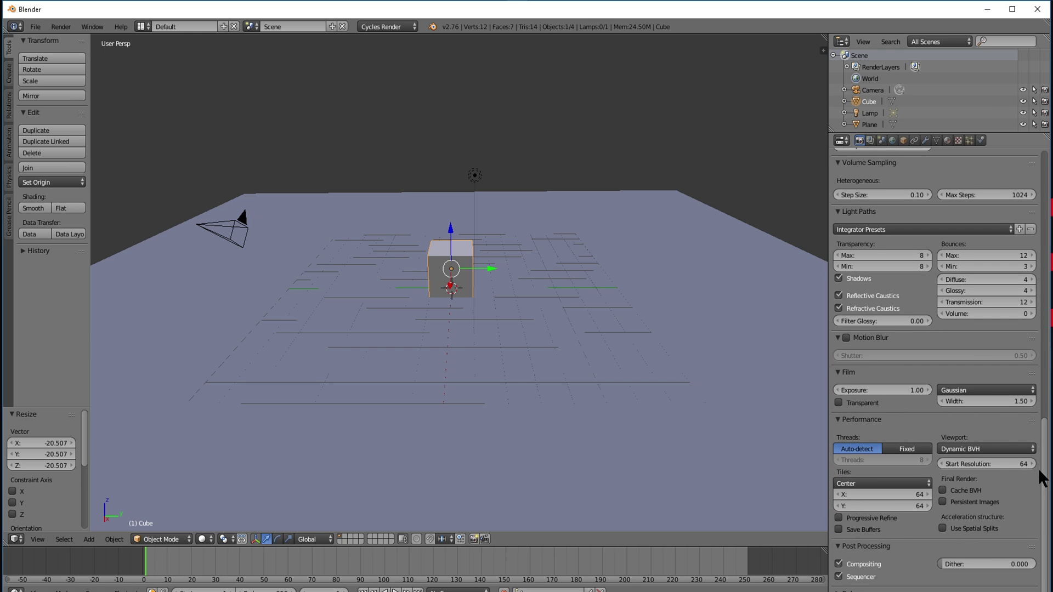
{"action": "scroll", "coordinate": [1045, 473], "scroll_direction": "up", "scroll_amount": 1}
{"action": "scroll", "coordinate": [1045, 474], "scroll_direction": "up", "scroll_amount": 1}
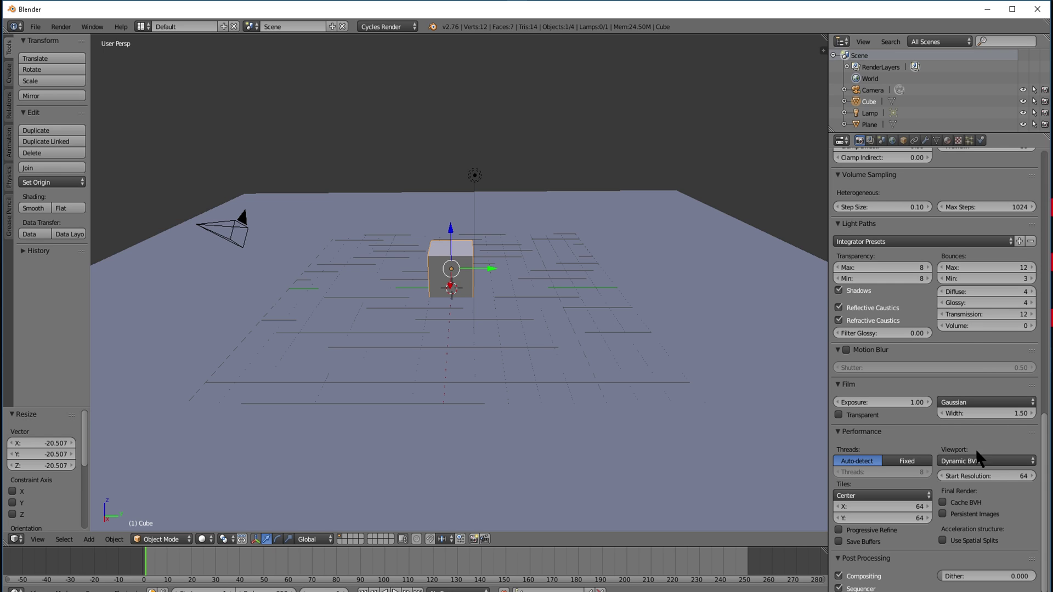
{"action": "scroll", "coordinate": [1045, 467], "scroll_direction": "up", "scroll_amount": 1}
{"action": "scroll", "coordinate": [1045, 473], "scroll_direction": "down", "scroll_amount": 2}
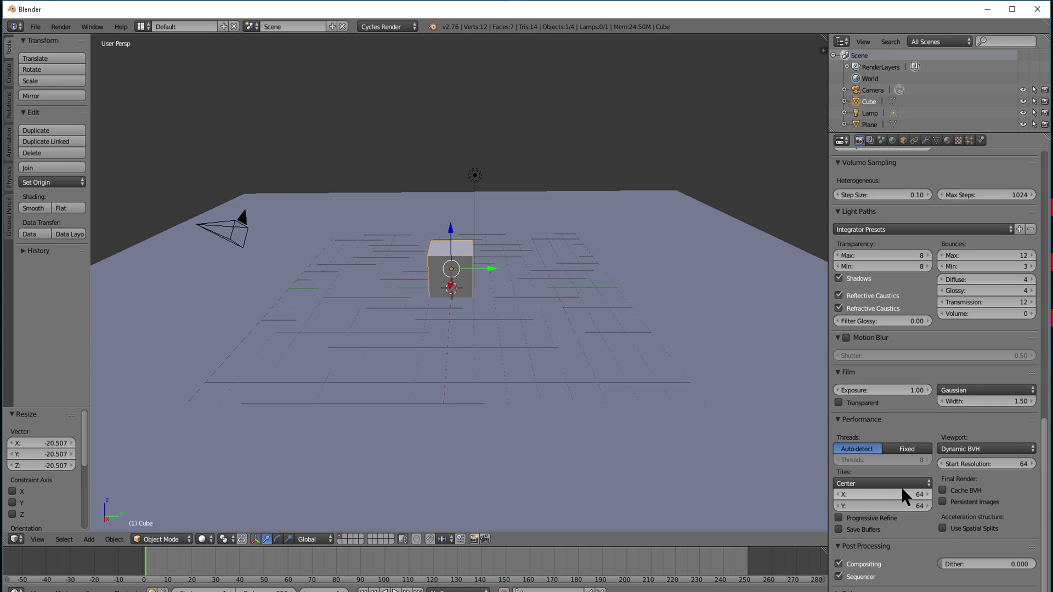
Step: Set the render resolution scale to 100%, render the image, and zoom out to fit the whole result
{"action": "left_click_drag", "start_coordinate": [1045, 494], "coordinate": [1010, 222]}
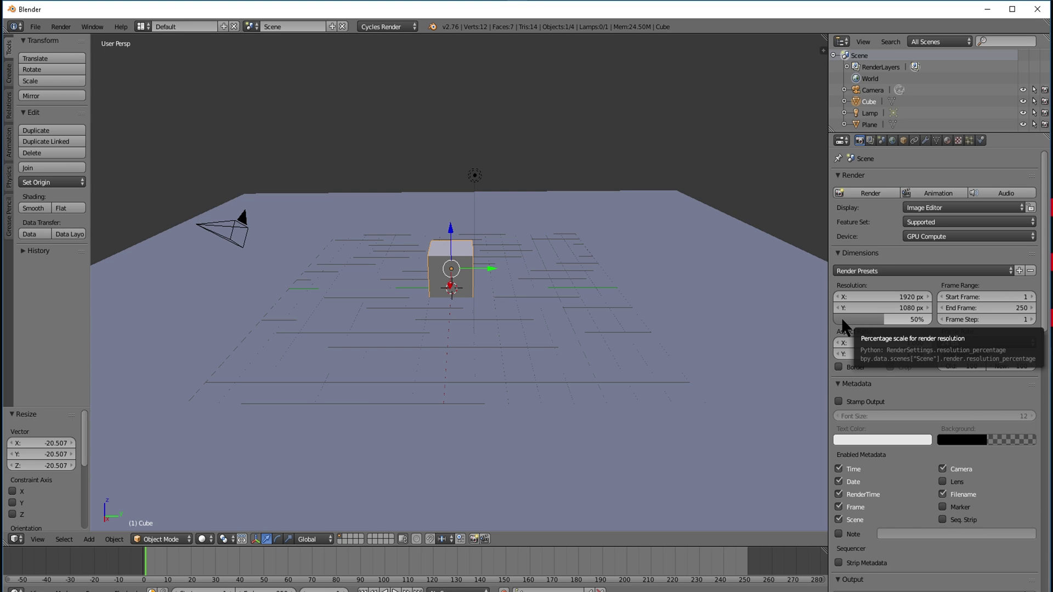
{"action": "left_click_drag", "start_coordinate": [842, 317], "coordinate": [889, 320]}
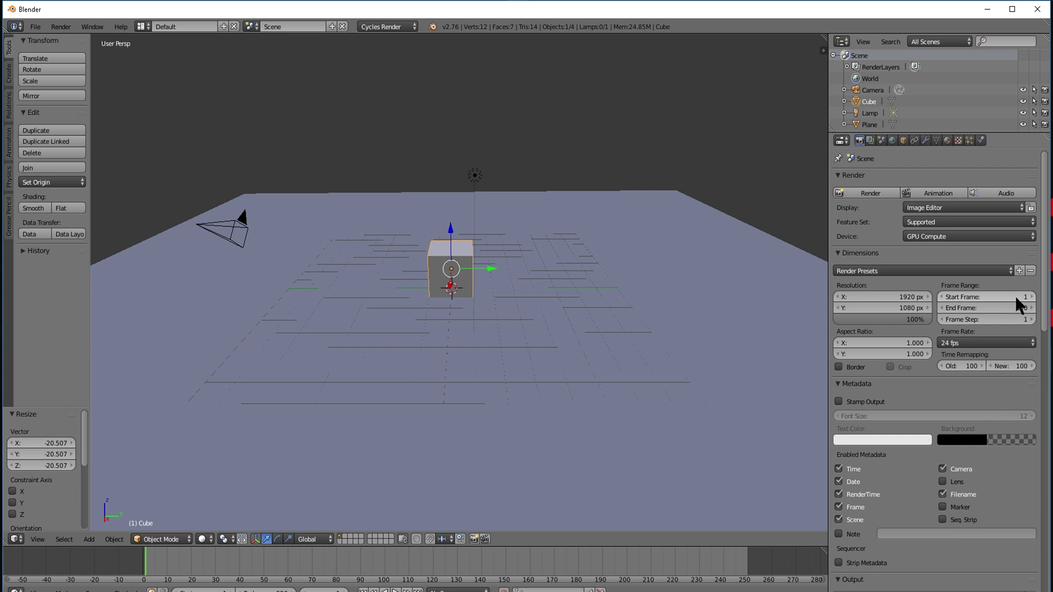
{"action": "left_click", "coordinate": [872, 192]}
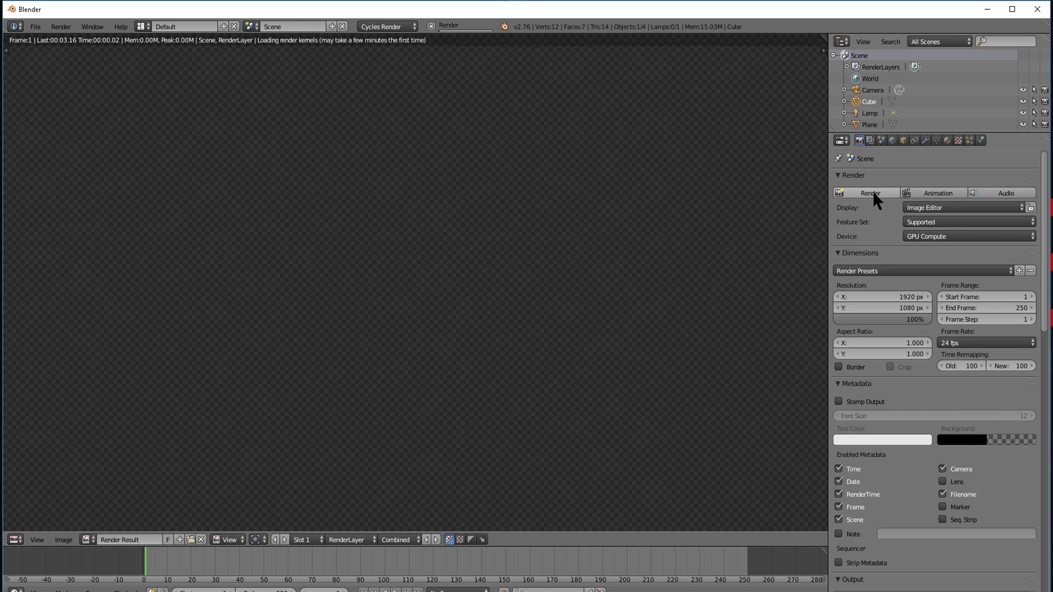
{"action": "scroll", "coordinate": [582, 300], "scroll_direction": "down", "scroll_amount": 4}
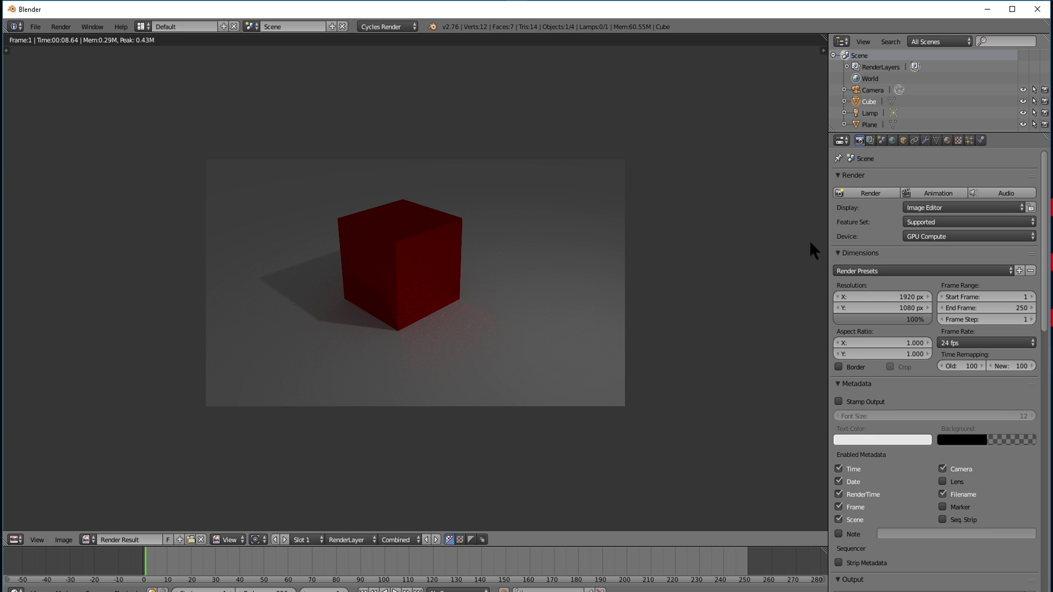
Step: Set the Performance tile size to 1920 in X and 540 in Y
{"action": "left_click_drag", "start_coordinate": [1042, 233], "coordinate": [1046, 504]}
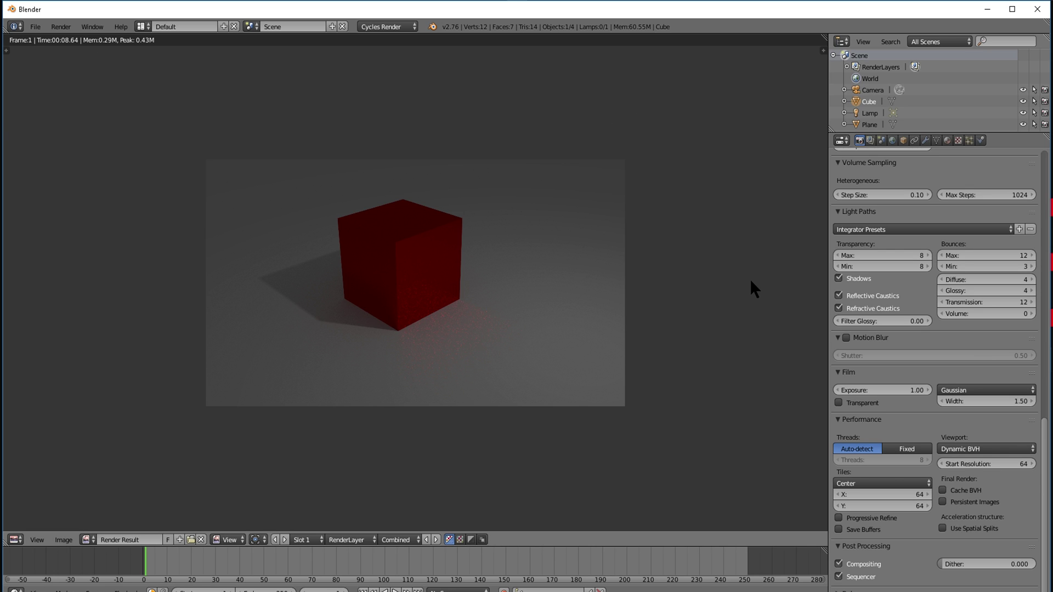
{"action": "left_click", "coordinate": [904, 494]}
{"action": "type", "text": "1920"}
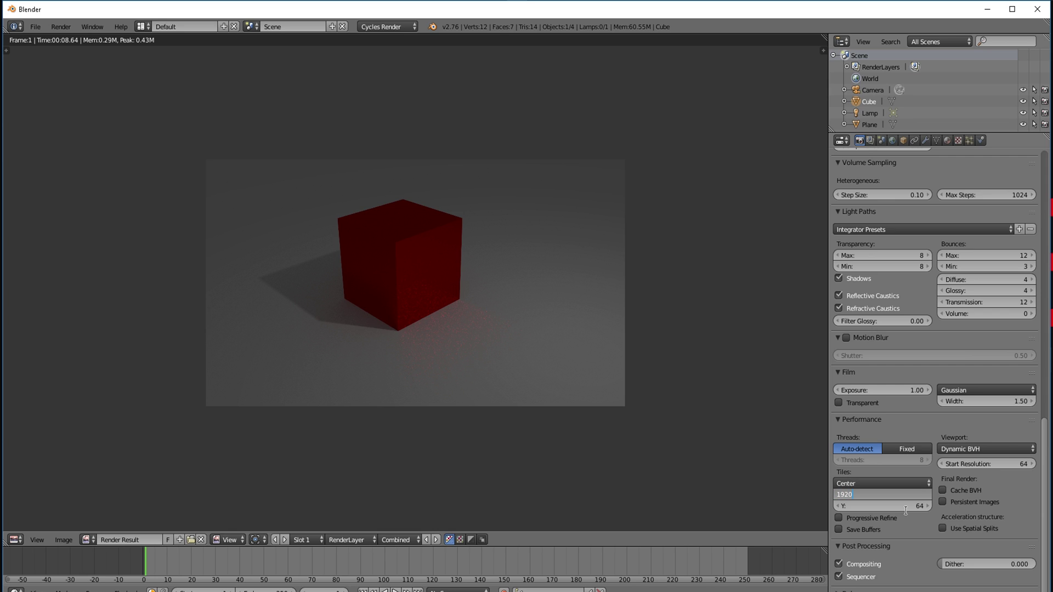
{"action": "key", "text": "Tab"}
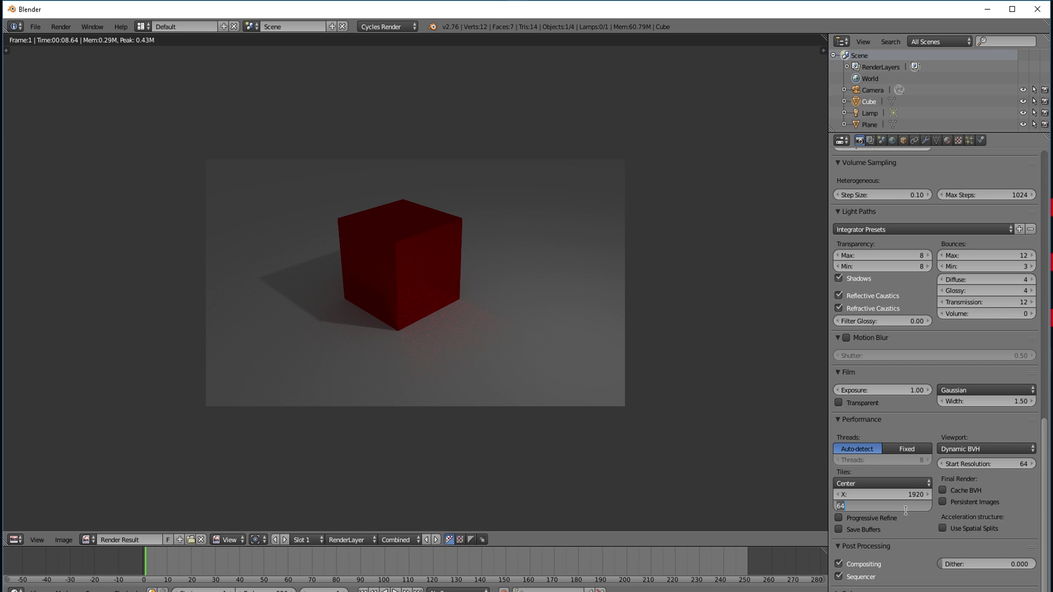
{"action": "key", "text": "BackSpace"}
{"action": "type", "text": "540"}
{"action": "key", "text": "Return"}
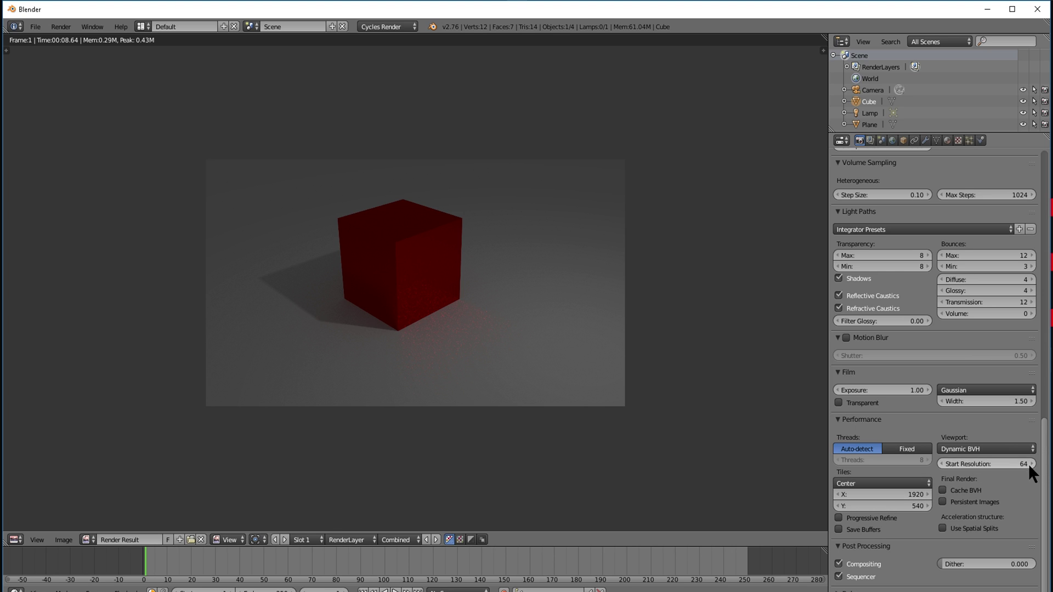
Step: Render the image again with the 1920 × 540 tiles
{"action": "scroll", "coordinate": [1039, 417], "scroll_direction": "up", "scroll_amount": 5}
{"action": "left_click_drag", "start_coordinate": [1040, 417], "coordinate": [1044, 181]}
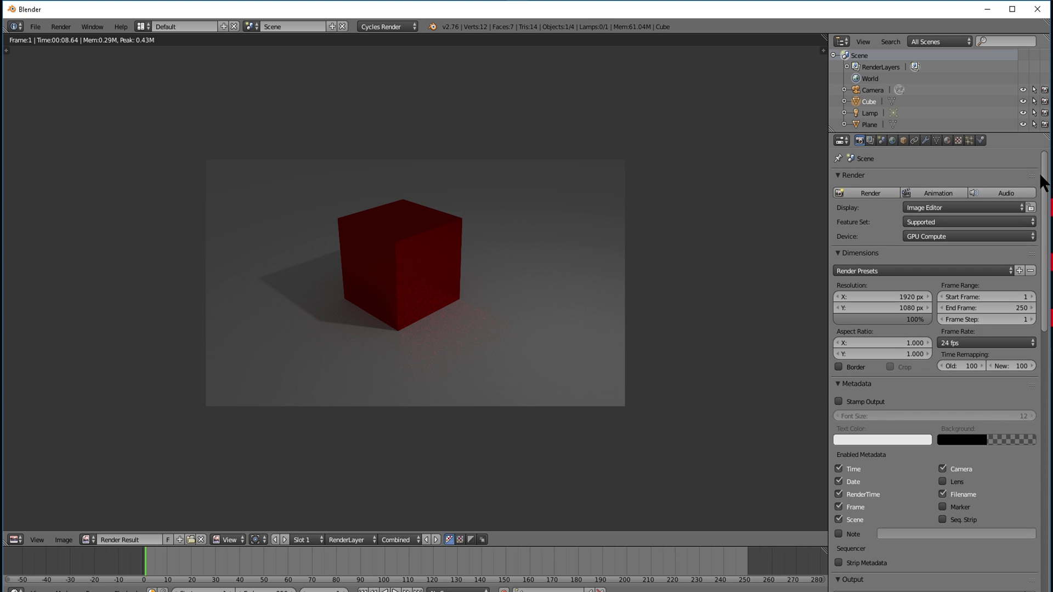
{"action": "left_click", "coordinate": [864, 193]}
Step: Set the Performance tile size in X to 960
{"action": "left_click_drag", "start_coordinate": [1046, 231], "coordinate": [1048, 518]}
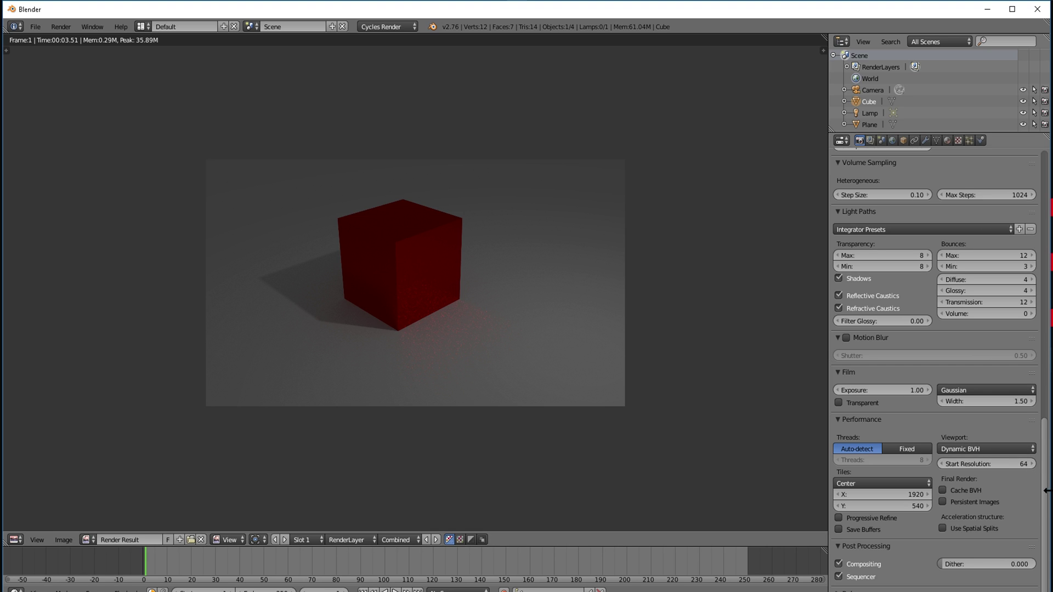
{"action": "left_click_drag", "start_coordinate": [1047, 502], "coordinate": [1046, 247]}
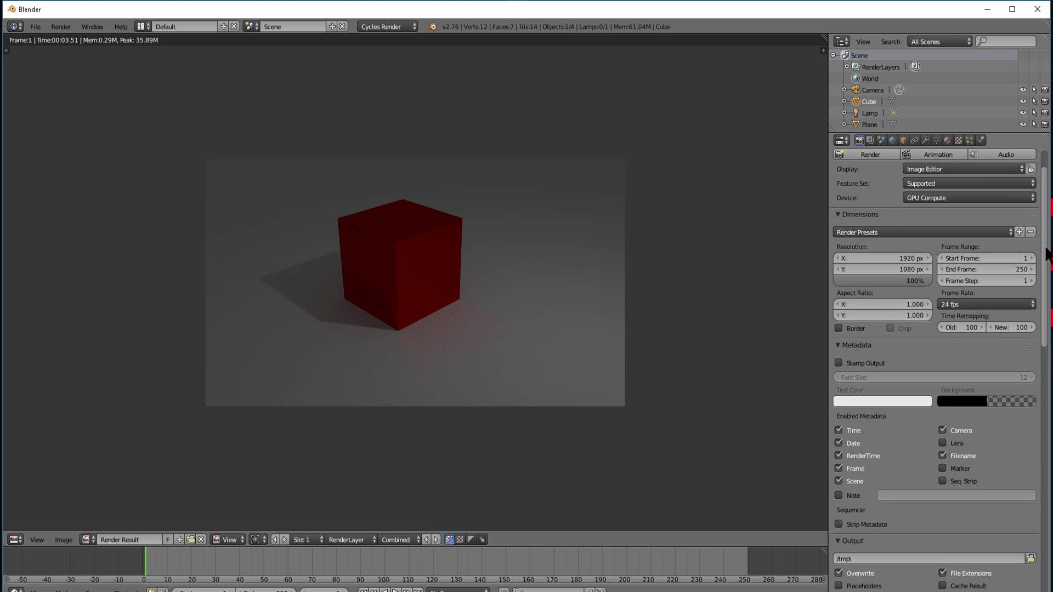
{"action": "left_click_drag", "start_coordinate": [1045, 249], "coordinate": [1045, 500]}
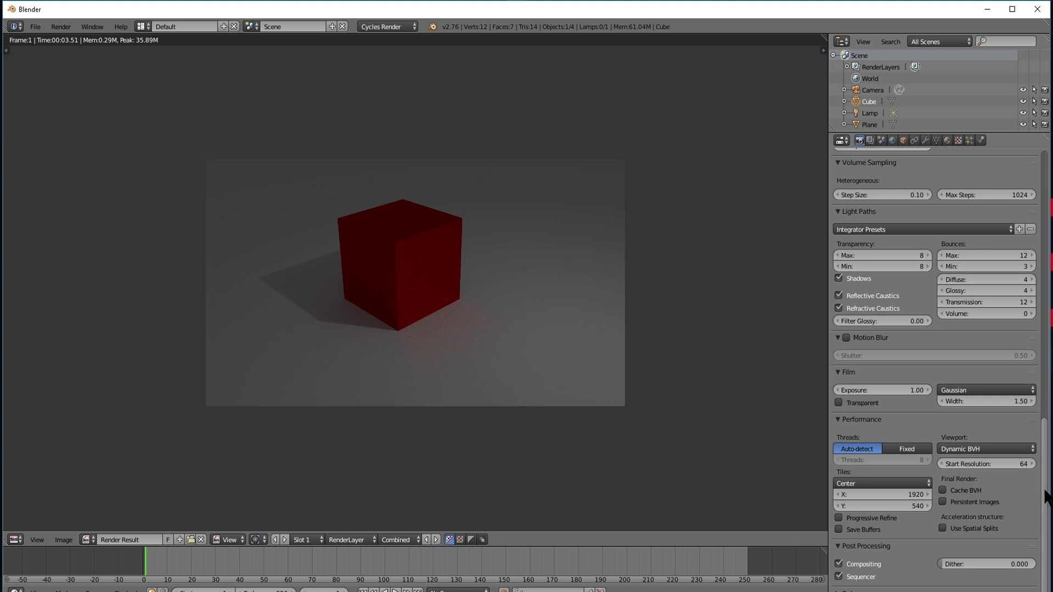
{"action": "left_click", "coordinate": [894, 494]}
{"action": "key", "text": "BackSpace"}
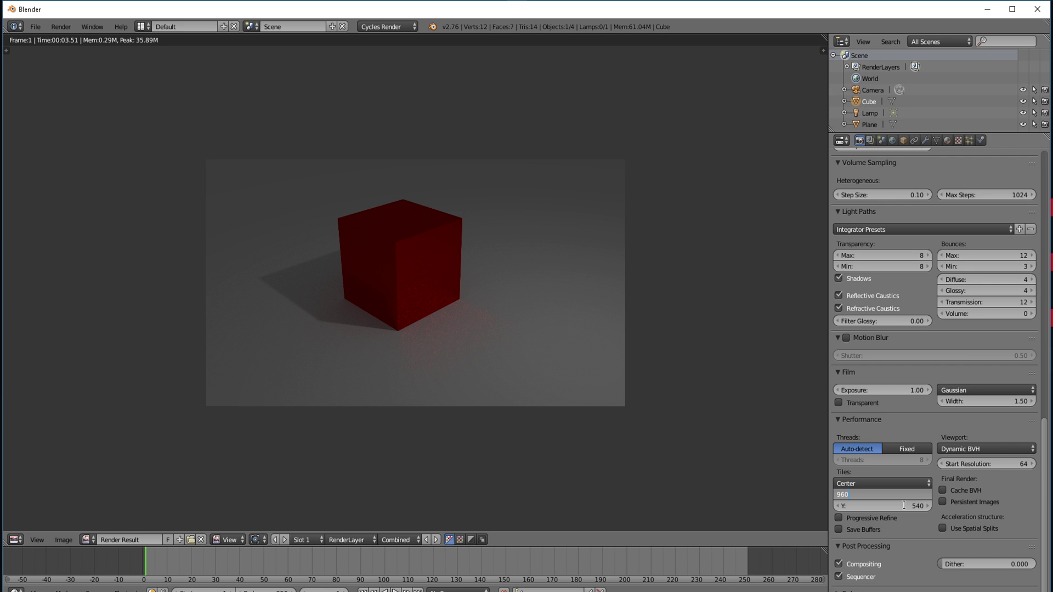
{"action": "key", "text": "Return"}
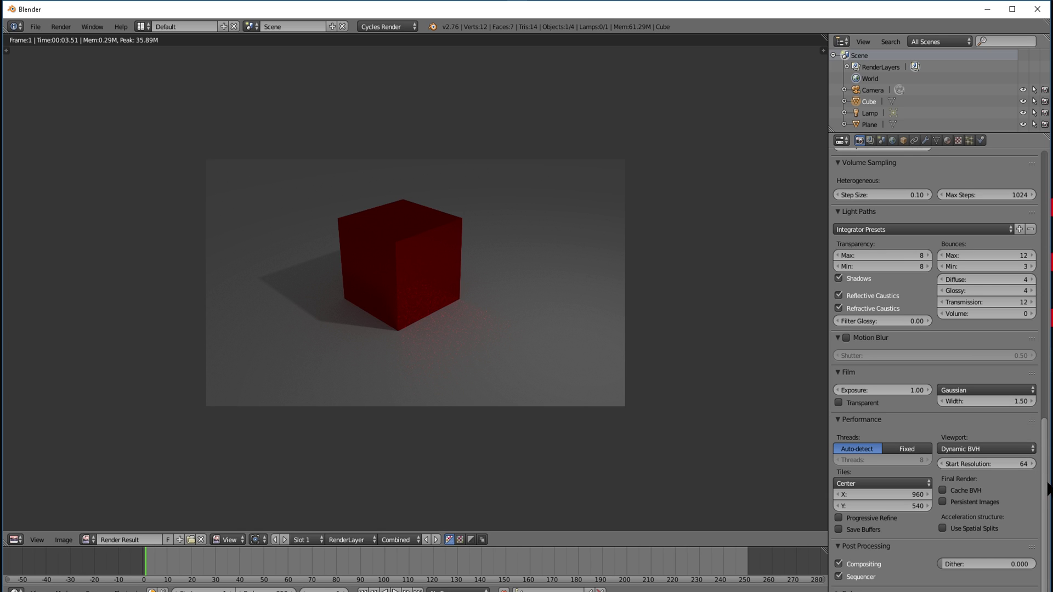
Step: Render the image again with the 960 × 540 tiles
{"action": "scroll", "coordinate": [1042, 433], "scroll_direction": "up", "scroll_amount": 6}
{"action": "scroll", "coordinate": [1044, 427], "scroll_direction": "down", "scroll_amount": 7}
{"action": "scroll", "coordinate": [890, 221], "scroll_direction": "up", "scroll_amount": 20}
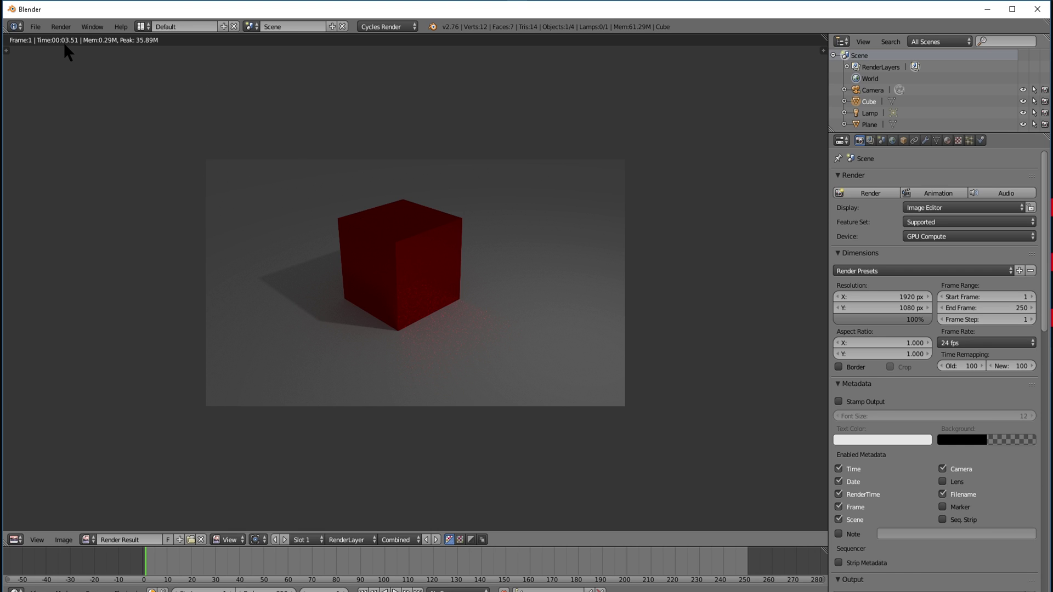
{"action": "left_click", "coordinate": [871, 193]}
{"action": "scroll", "coordinate": [754, 266], "scroll_direction": "down", "scroll_amount": 3}
{"action": "scroll", "coordinate": [539, 270], "scroll_direction": "up", "scroll_amount": 3}
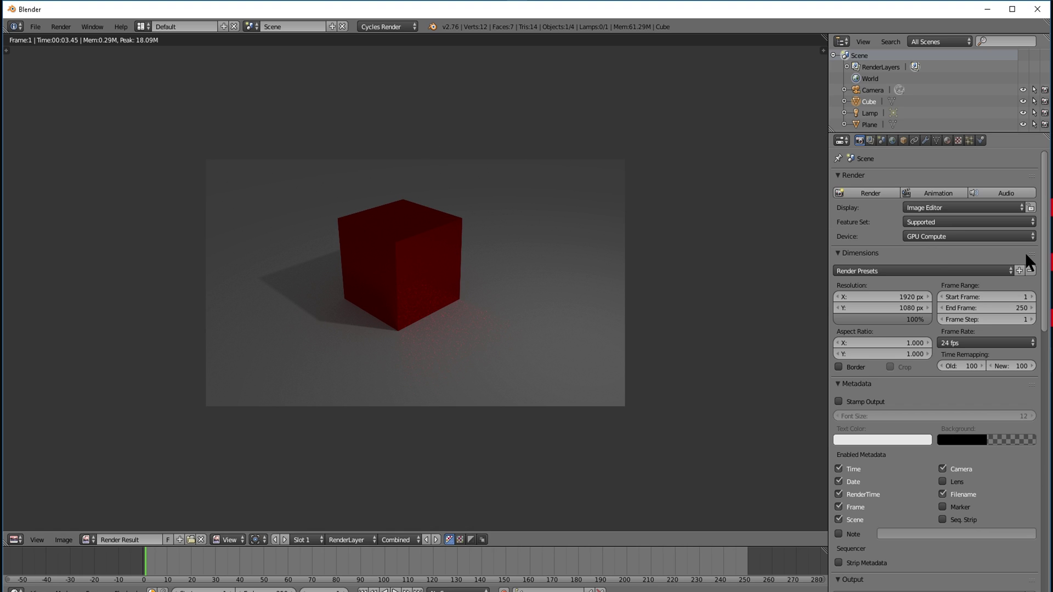
Step: Set the Performance tile size to 1920 in X and 1080 in Y, and render the image again
{"action": "left_click_drag", "start_coordinate": [1044, 254], "coordinate": [1044, 521]}
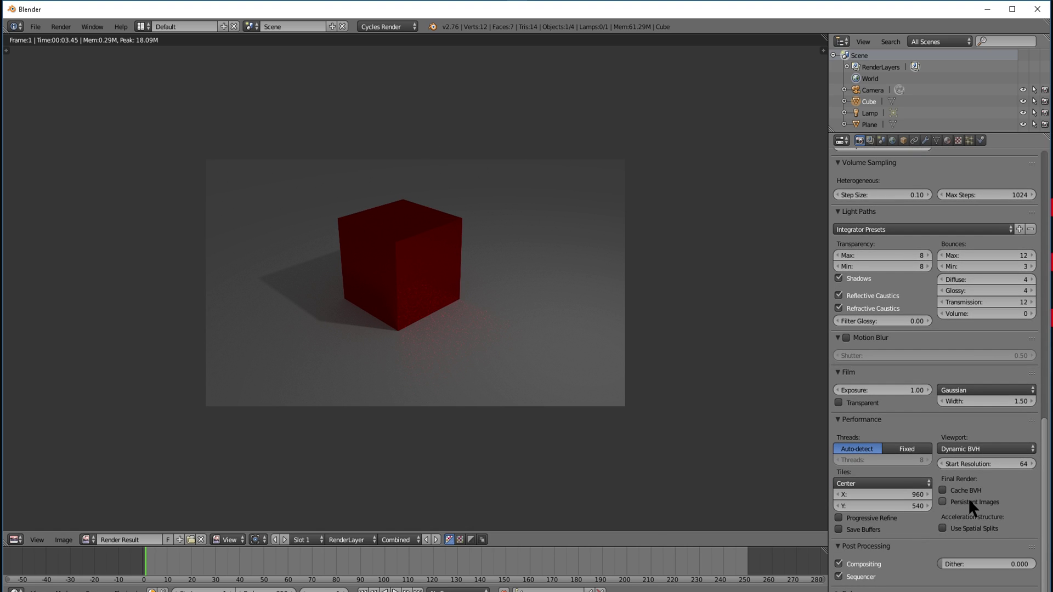
{"action": "left_click", "coordinate": [909, 494]}
{"action": "type", "text": "1"}
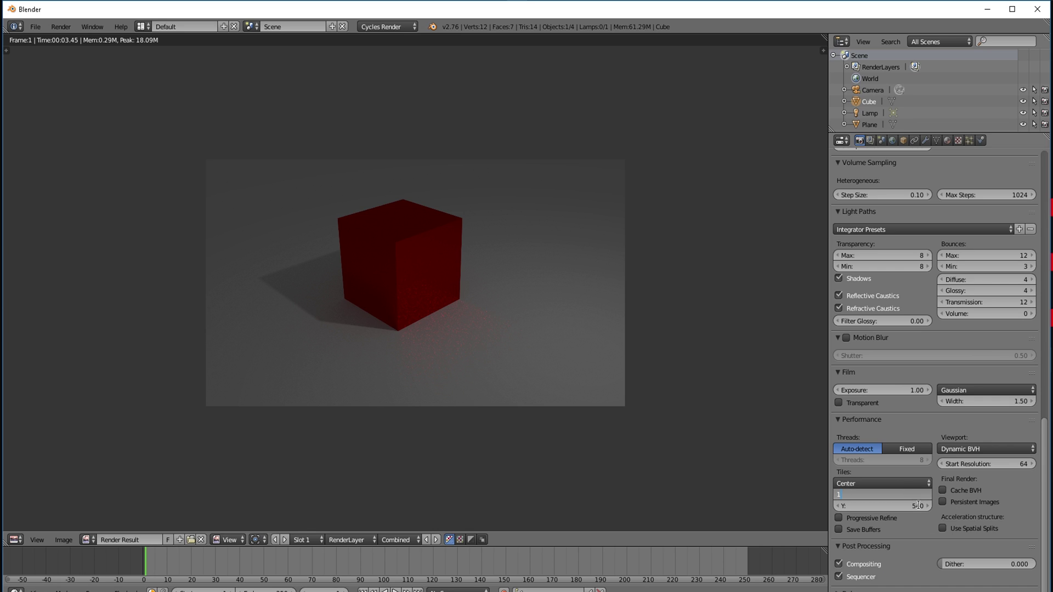
{"action": "type", "text": "920"}
{"action": "left_click", "coordinate": [919, 505]}
{"action": "key", "text": "BackSpace"}
{"action": "type", "text": "1080"}
{"action": "key", "text": "Return"}
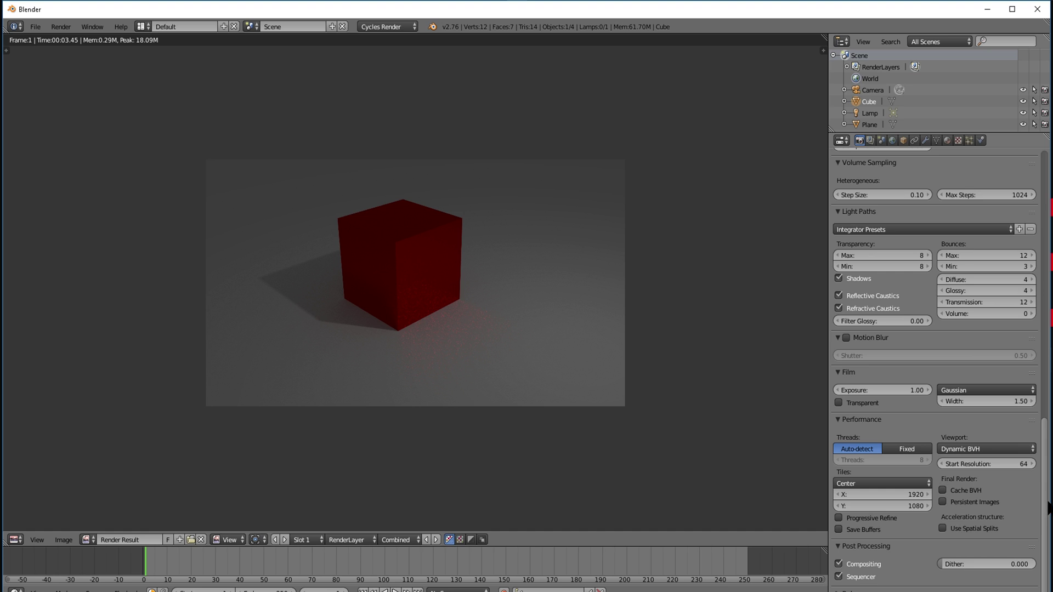
{"action": "scroll", "coordinate": [1045, 508], "scroll_direction": "up", "scroll_amount": 15}
{"action": "left_click", "coordinate": [839, 193]}
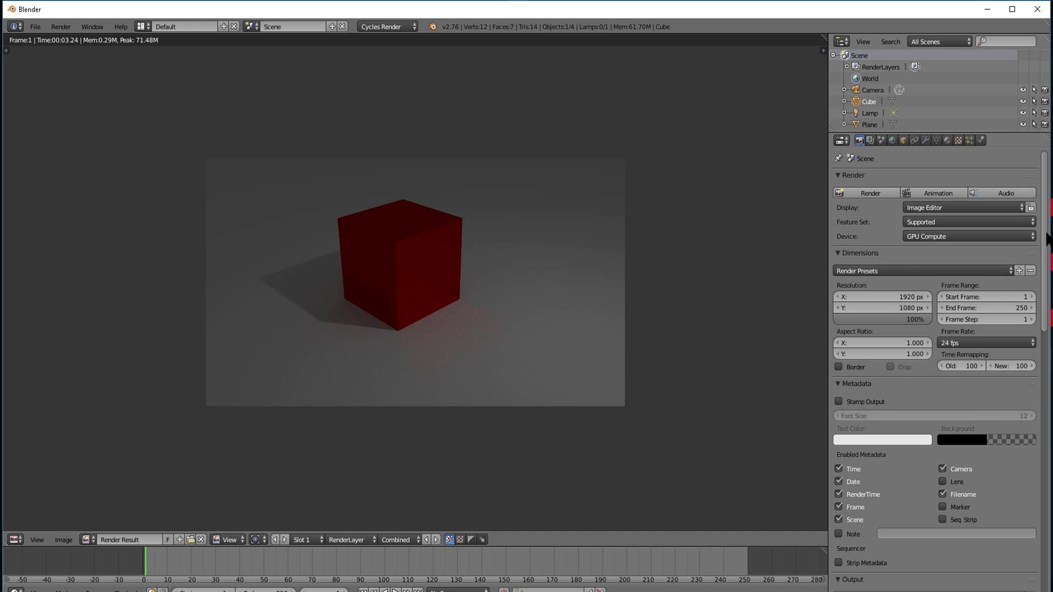
Step: Set the Performance tile size to 128 in both X and Y
{"action": "left_click_drag", "start_coordinate": [1047, 230], "coordinate": [1048, 501]}
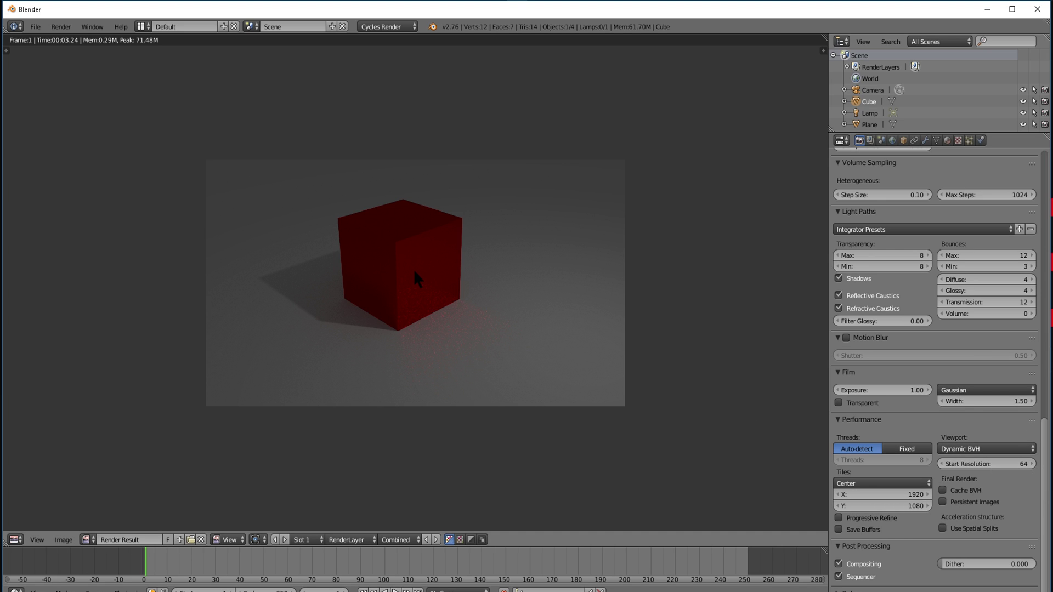
{"action": "left_click", "coordinate": [887, 493]}
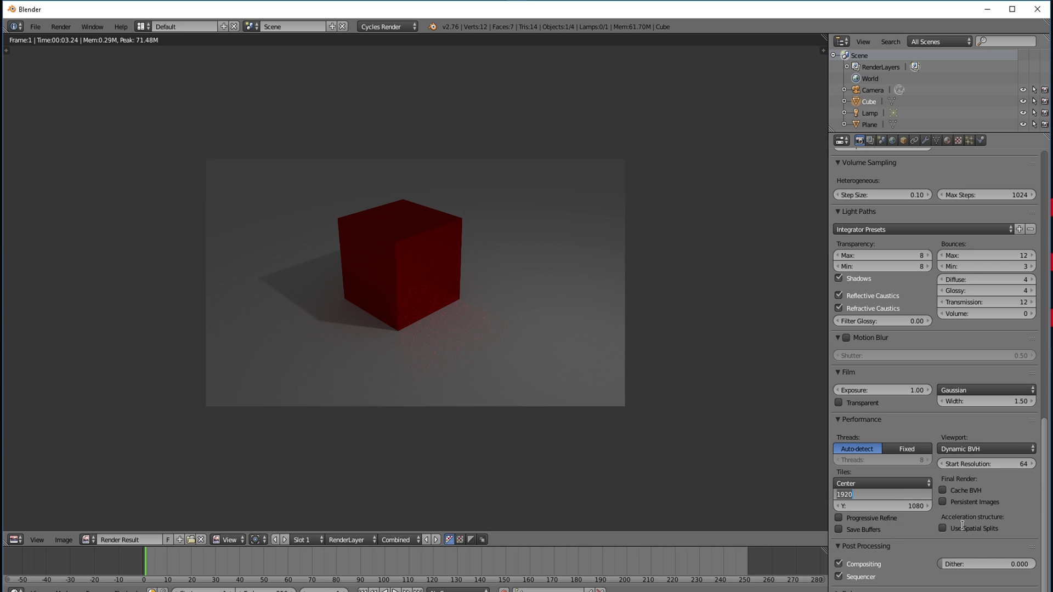
{"action": "key", "text": "BackSpace"}
{"action": "type", "text": "128"}
{"action": "key", "text": "Tab"}
{"action": "type", "text": "18"}
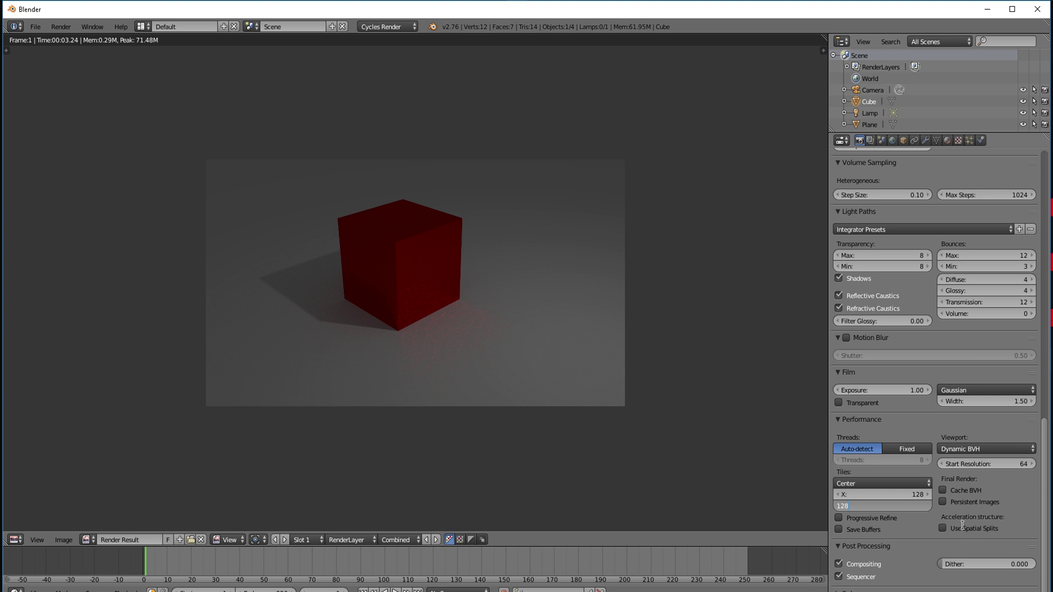
{"action": "key", "text": "Return"}
Step: Render the image again with the 128 × 128 tiles
{"action": "scroll", "coordinate": [1036, 494], "scroll_direction": "up", "scroll_amount": 3}
{"action": "left_click_drag", "start_coordinate": [1044, 477], "coordinate": [1044, 228]}
{"action": "left_click", "coordinate": [869, 193]}
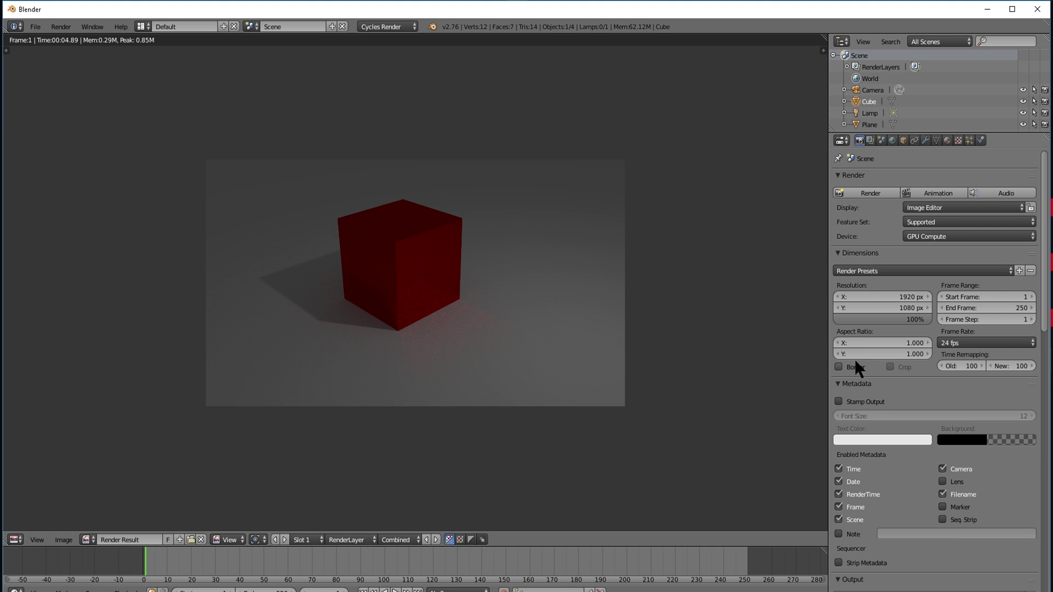
{"action": "left_click_drag", "start_coordinate": [1048, 235], "coordinate": [1047, 513]}
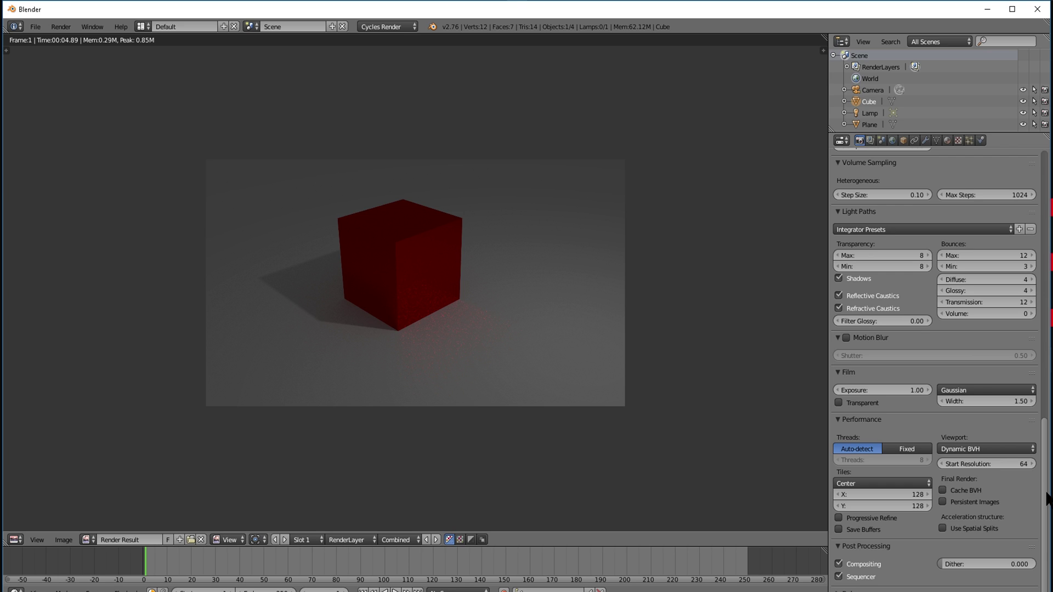
{"action": "left_click", "coordinate": [886, 499]}
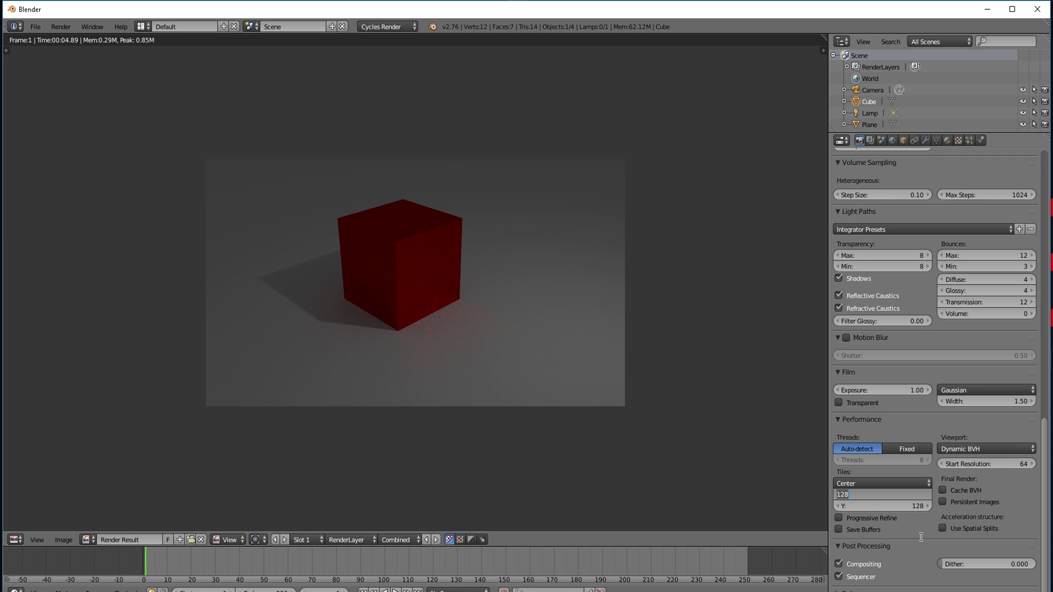
{"action": "key", "text": "BackSpace"}
{"action": "key", "text": "Escape"}
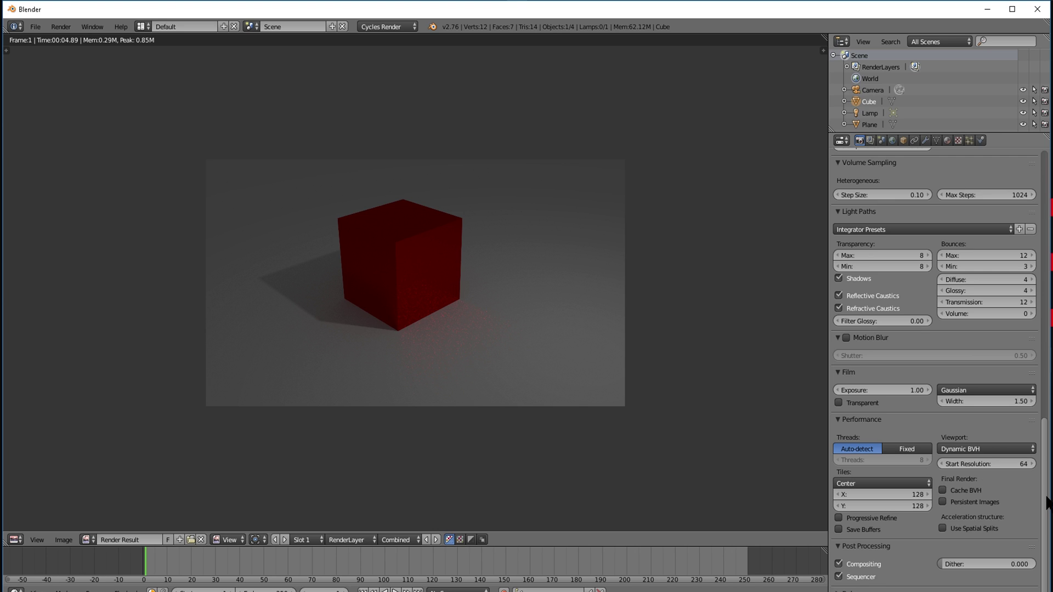
{"action": "scroll", "coordinate": [884, 187], "scroll_direction": "up", "scroll_amount": 15}
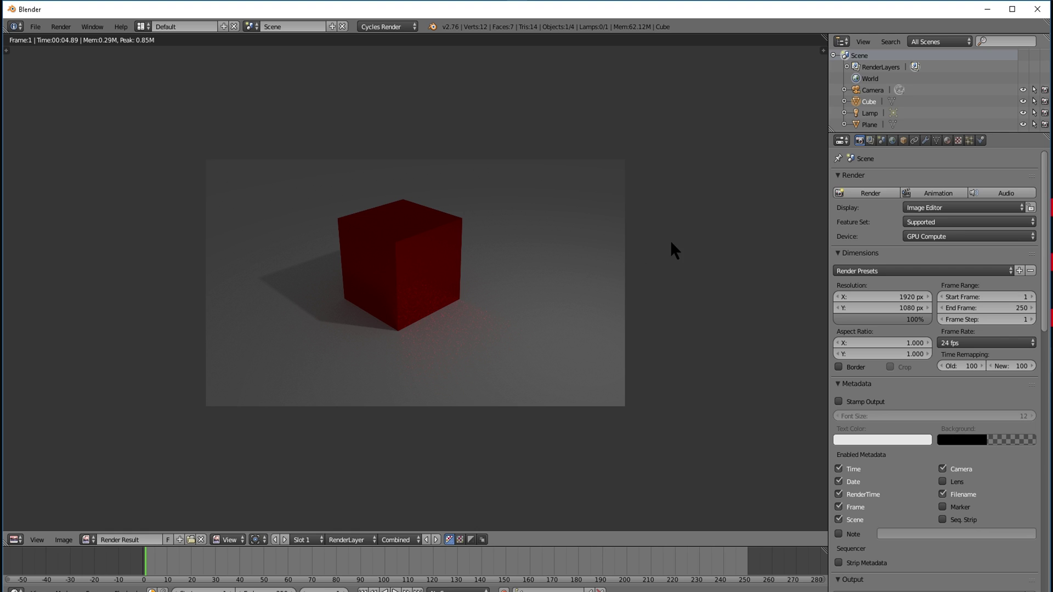
Step: Set the Performance tile size to 364 in both X and Y
{"action": "left_click_drag", "start_coordinate": [1040, 229], "coordinate": [1042, 487]}
{"action": "left_click", "coordinate": [924, 495]}
{"action": "key", "text": "BackSpace"}
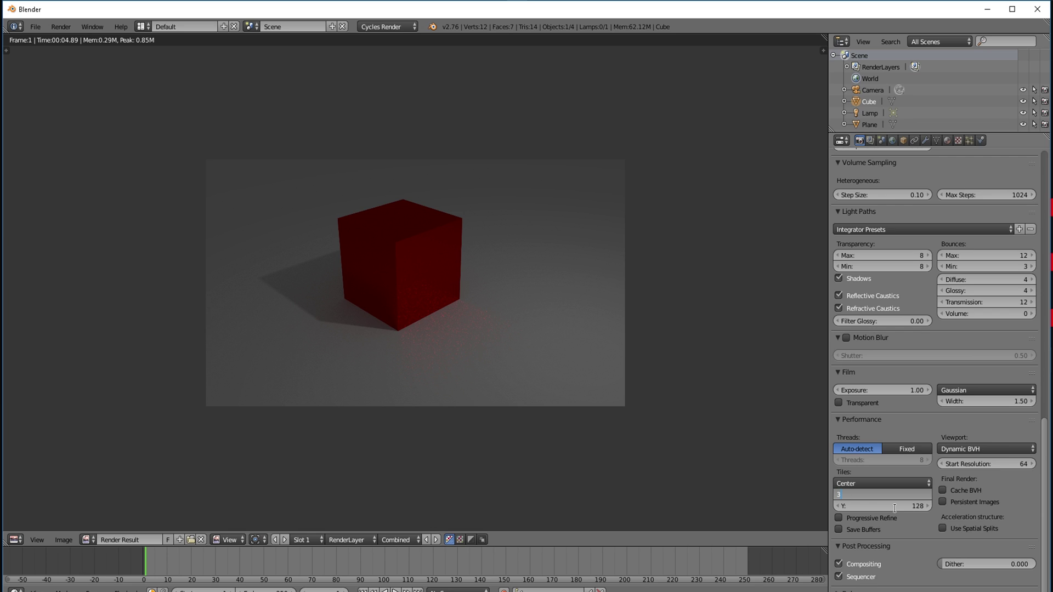
{"action": "type", "text": "364"}
{"action": "key", "text": "Tab"}
{"action": "type", "text": "4"}
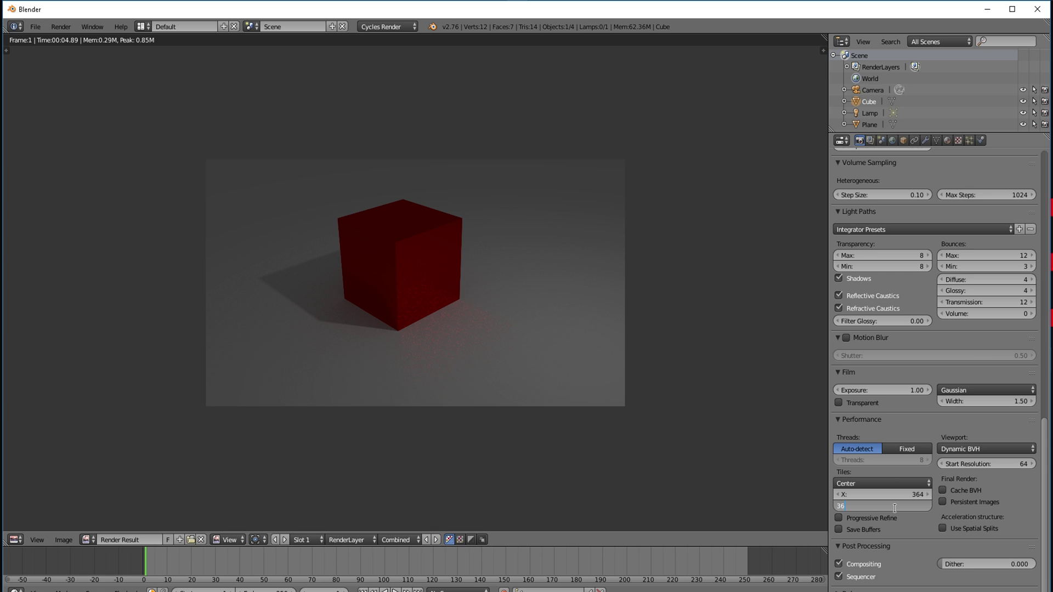
{"action": "key", "text": "Return"}
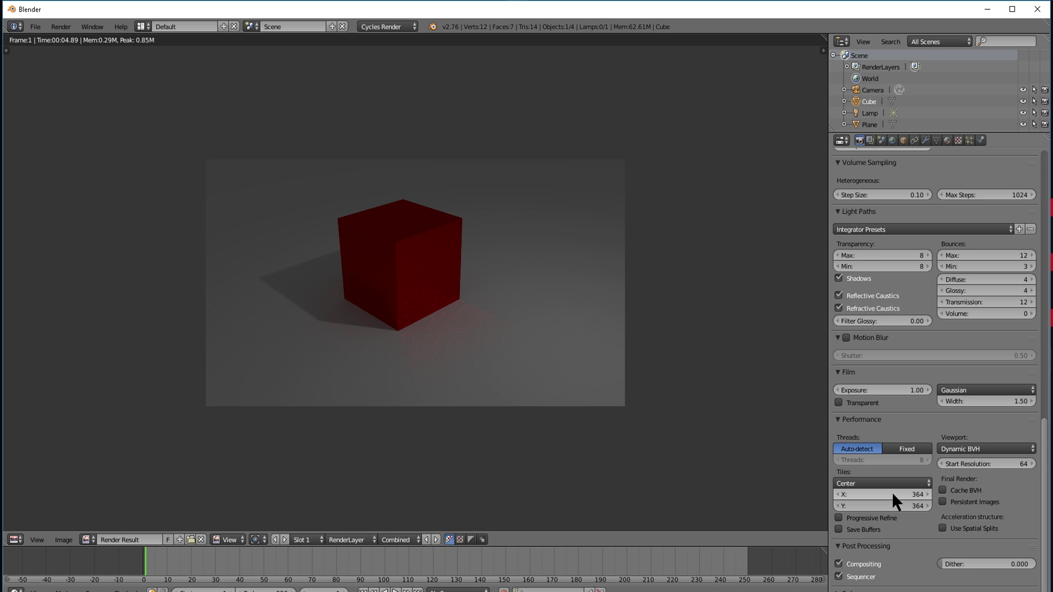
Step: Render the image again with the 364 × 364 tiles
{"action": "scroll", "coordinate": [863, 214], "scroll_direction": "up", "scroll_amount": 20}
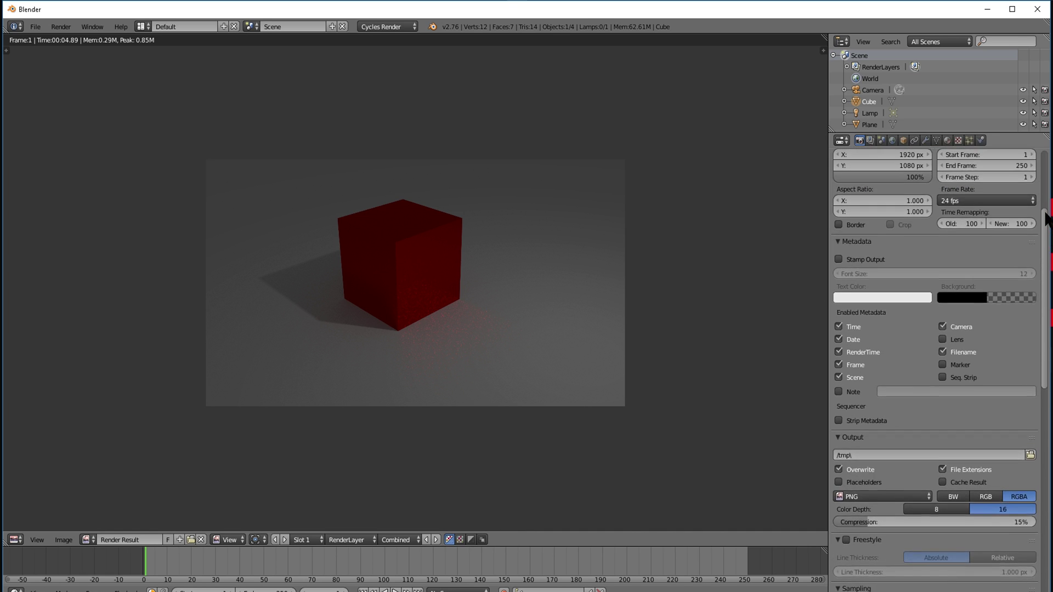
{"action": "scroll", "coordinate": [1036, 231], "scroll_direction": "up", "scroll_amount": 3}
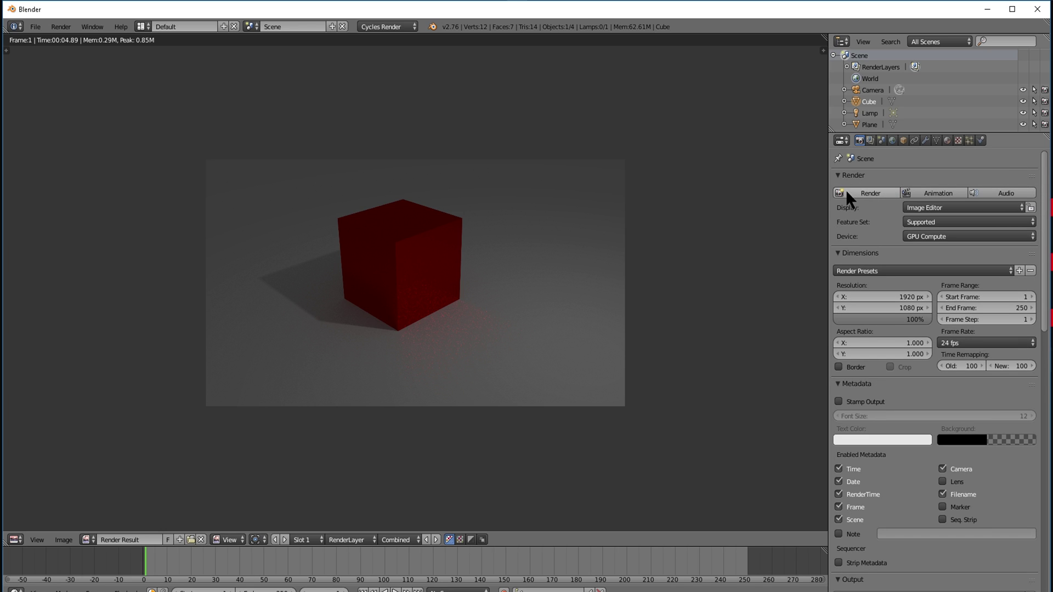
{"action": "left_click", "coordinate": [847, 192]}
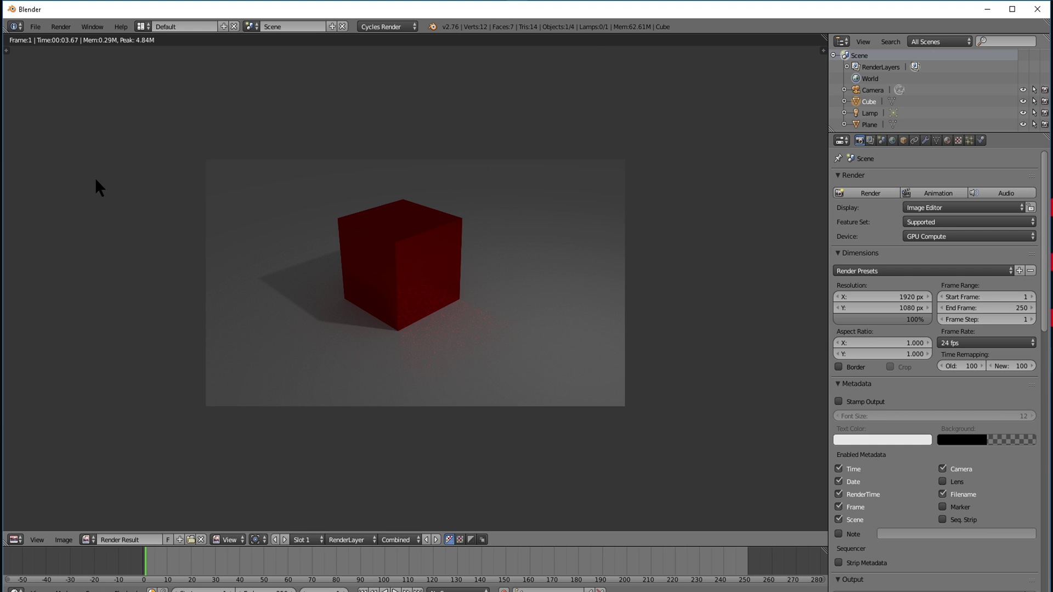
Step: Set the Performance tile size to 1920 in X and 540 in Y, and render the image again
{"action": "left_click_drag", "start_coordinate": [1043, 271], "coordinate": [1048, 535]}
{"action": "double_click", "coordinate": [897, 495]}
{"action": "key", "text": "BackSpace"}
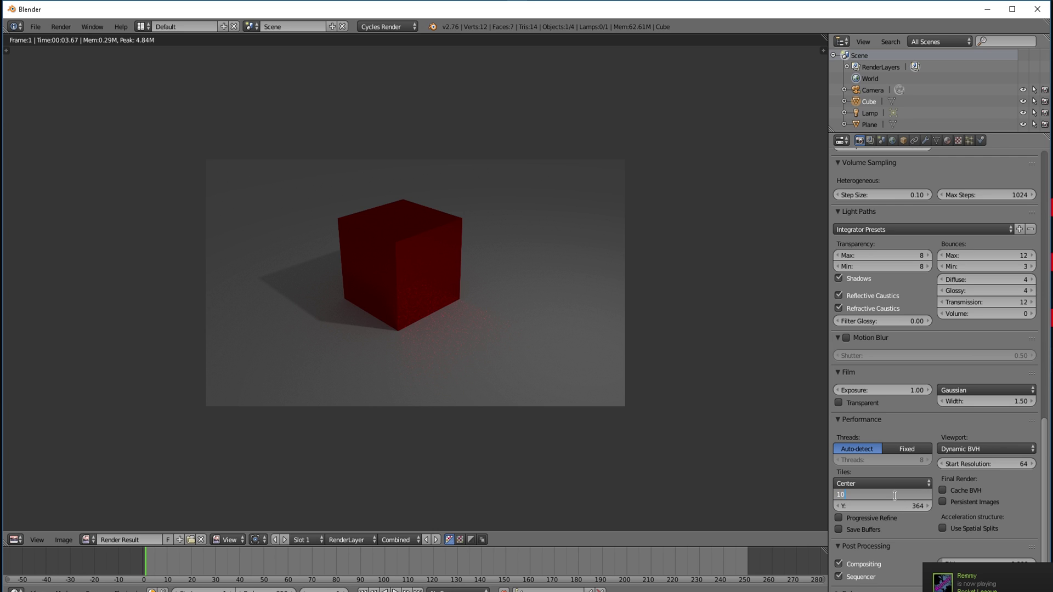
{"action": "type", "text": "1920"}
{"action": "key", "text": "Tab"}
{"action": "type", "text": "56"}
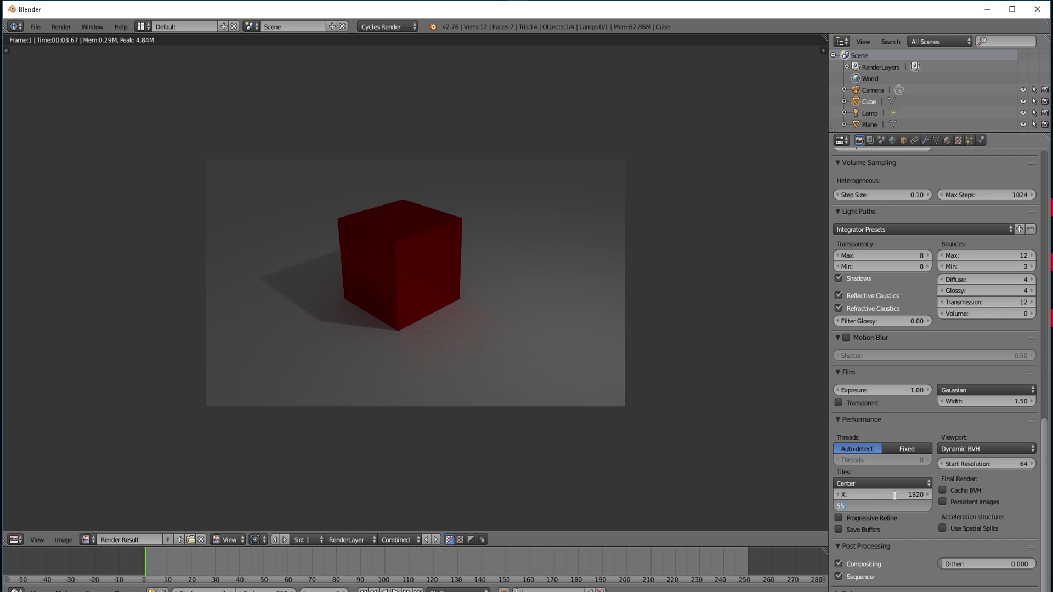
{"action": "key", "text": "BackSpace"}
{"action": "type", "text": "30"}
{"action": "key", "text": "Return"}
{"action": "left_click_drag", "start_coordinate": [1045, 490], "coordinate": [1047, 220]}
{"action": "left_click", "coordinate": [871, 193]}
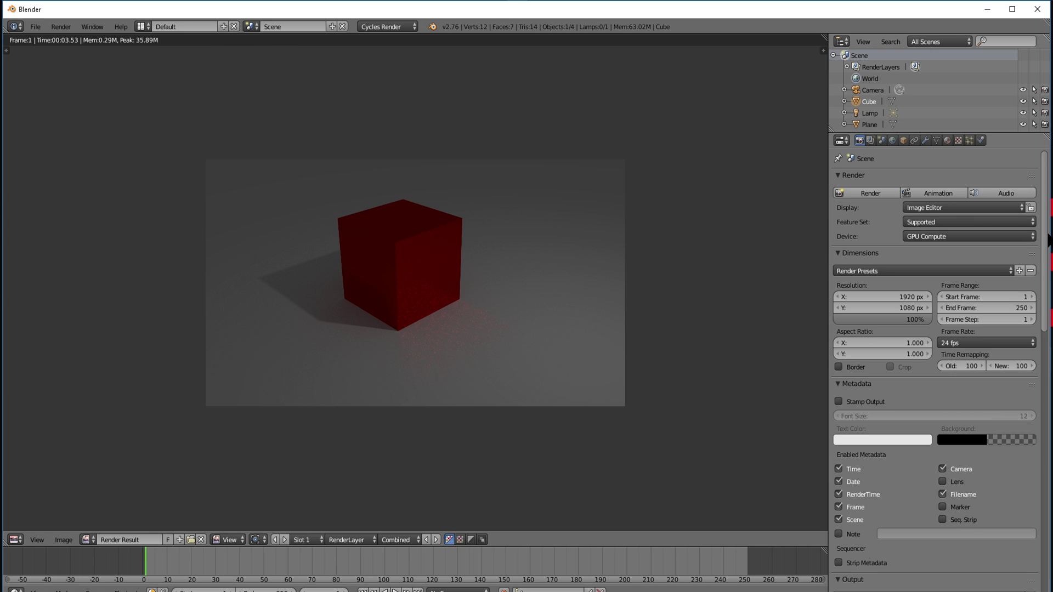
{"action": "left_click_drag", "start_coordinate": [1048, 240], "coordinate": [1045, 536]}
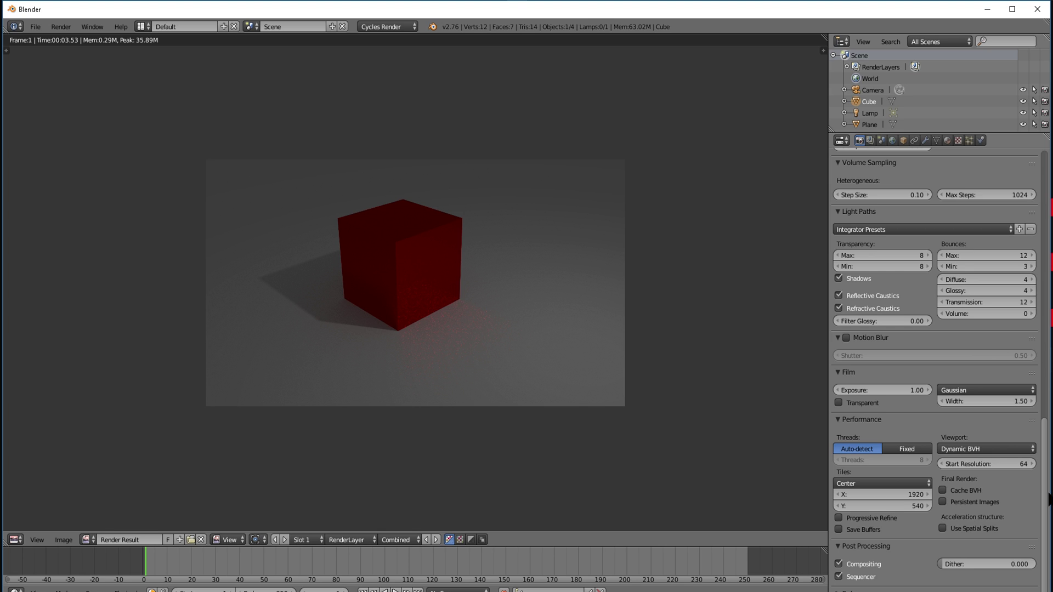
{"action": "left_click_drag", "start_coordinate": [1048, 500], "coordinate": [1041, 204]}
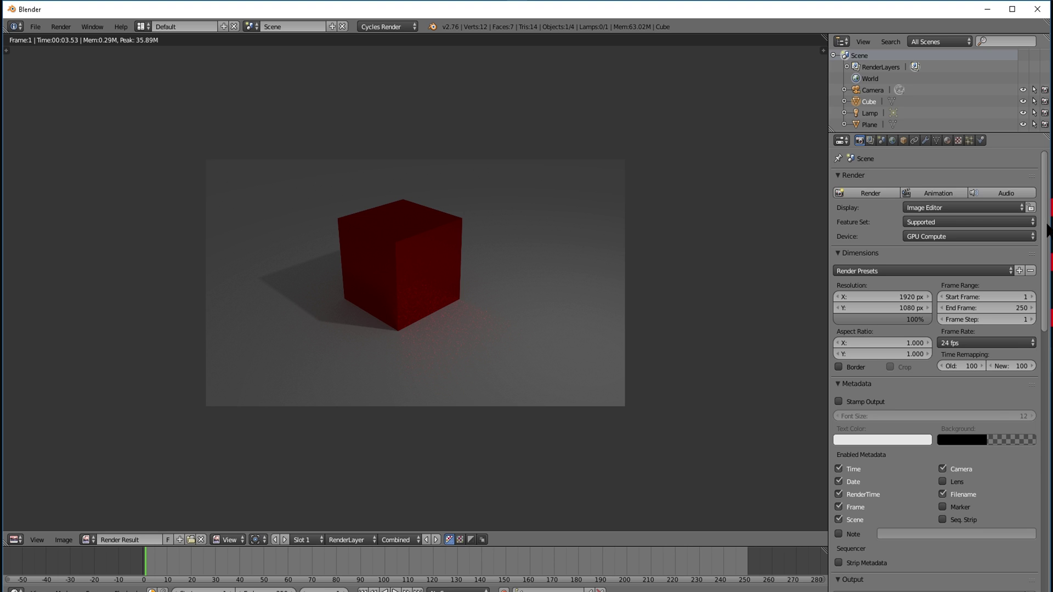
{"action": "left_click_drag", "start_coordinate": [1043, 235], "coordinate": [1045, 510]}
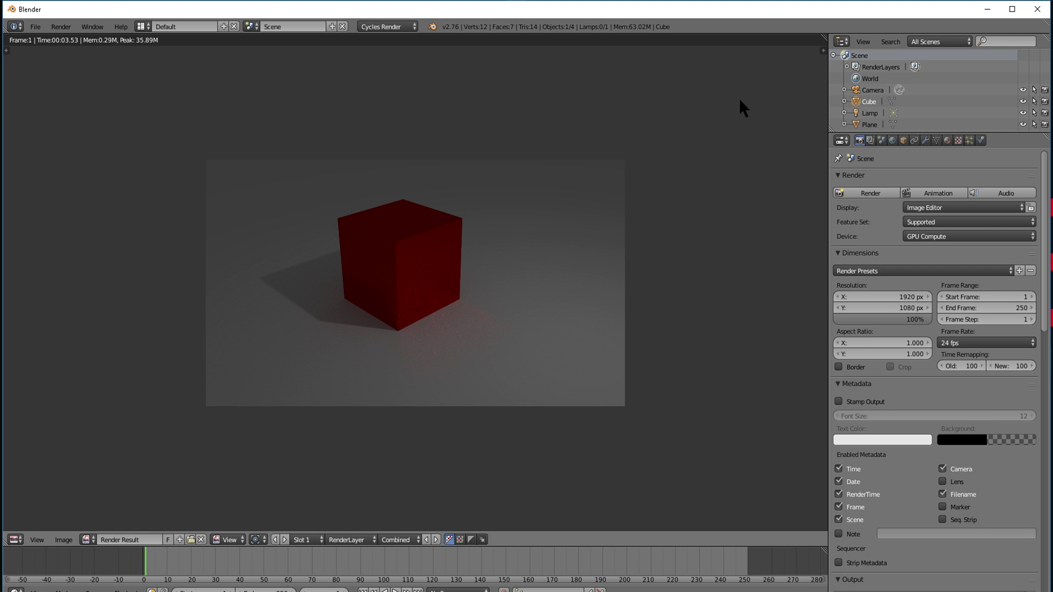
Step: Set the Performance tile size in X to 460 and render the image again
{"action": "left_click_drag", "start_coordinate": [1046, 233], "coordinate": [1042, 529]}
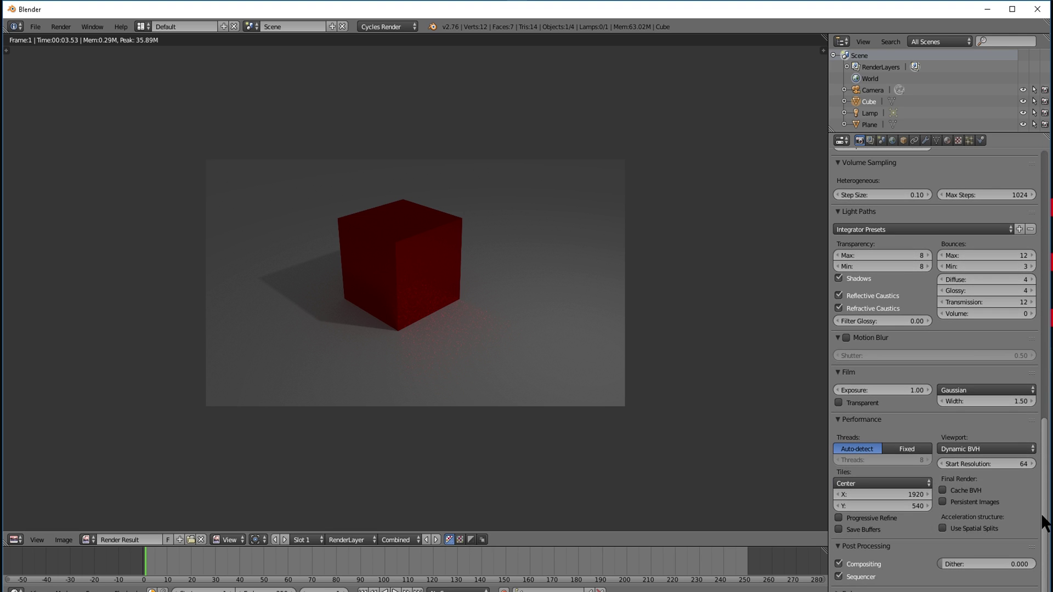
{"action": "left_click", "coordinate": [874, 482]}
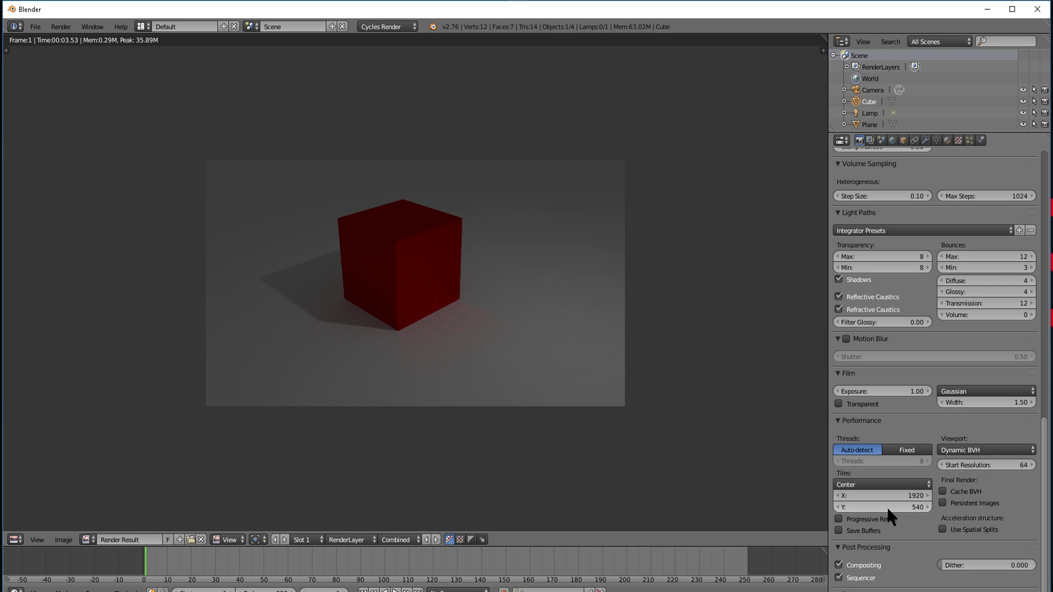
{"action": "left_click", "coordinate": [902, 495]}
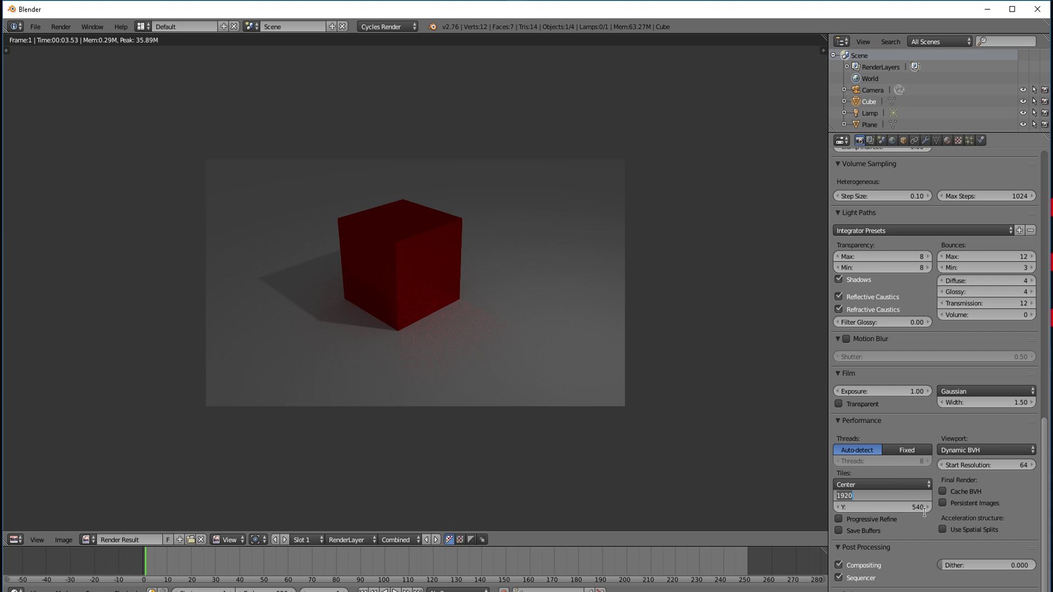
{"action": "key", "text": "BackSpace"}
{"action": "key", "text": "Return"}
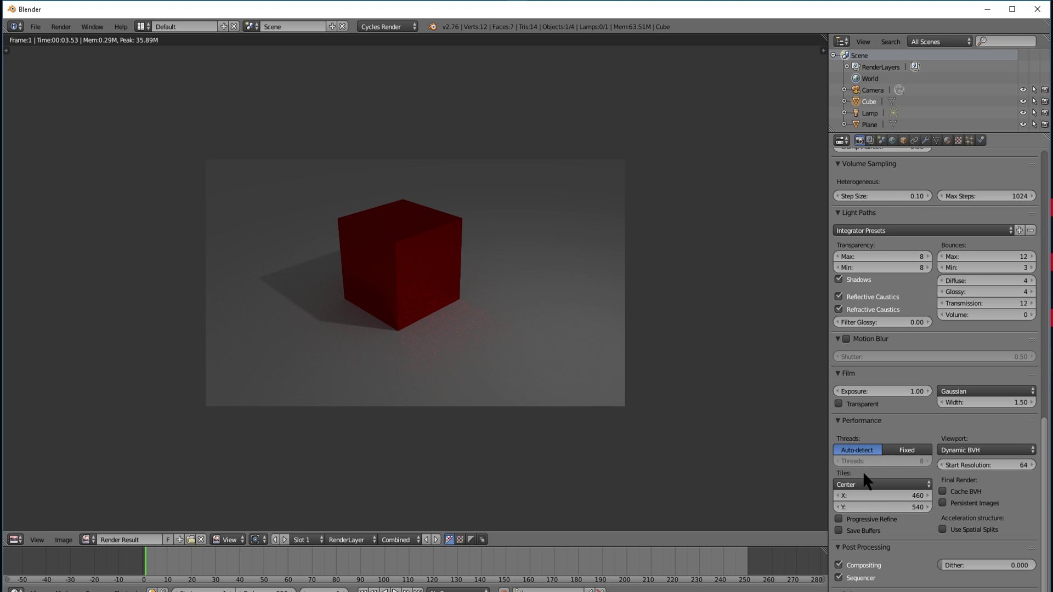
{"action": "scroll", "coordinate": [1045, 513], "scroll_direction": "up", "scroll_amount": 1}
{"action": "scroll", "coordinate": [1045, 513], "scroll_direction": "up", "scroll_amount": 15}
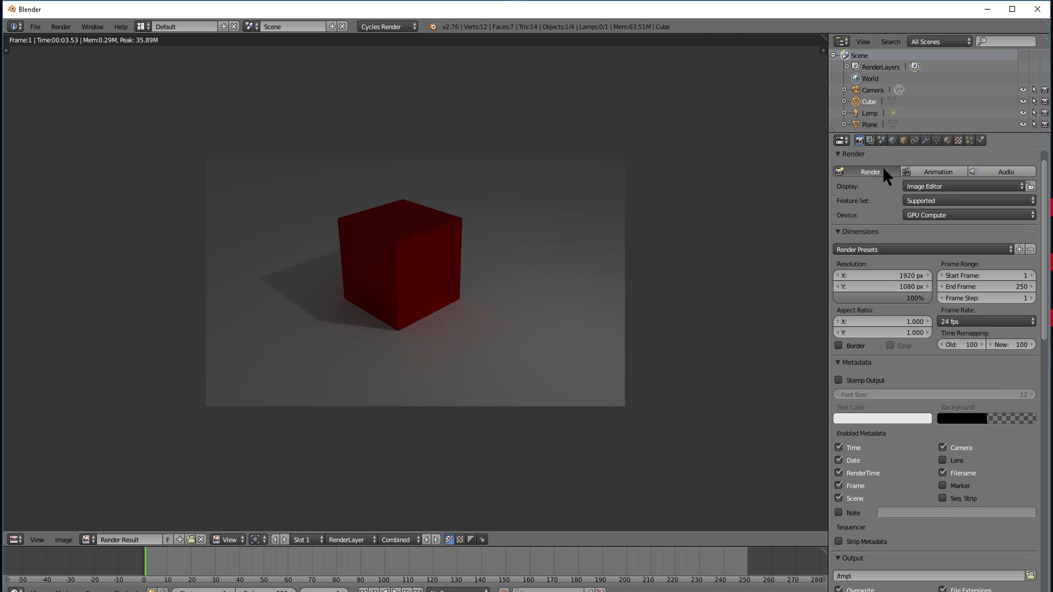
{"action": "left_click", "coordinate": [883, 170]}
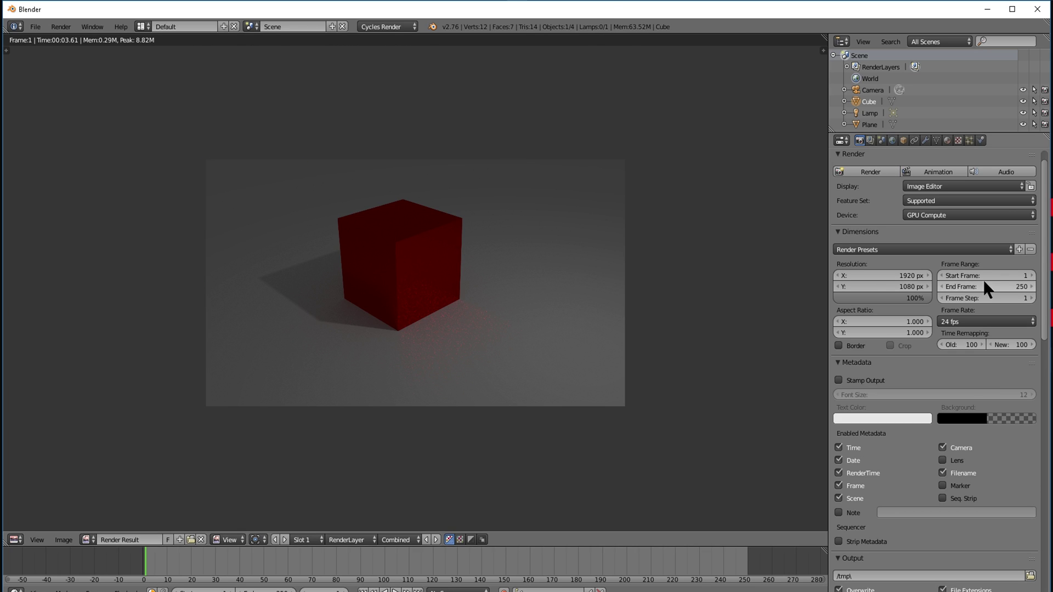
Step: Set the Performance tile size in X to 480 and render the image again
{"action": "scroll", "coordinate": [898, 519], "scroll_direction": "down", "scroll_amount": 20}
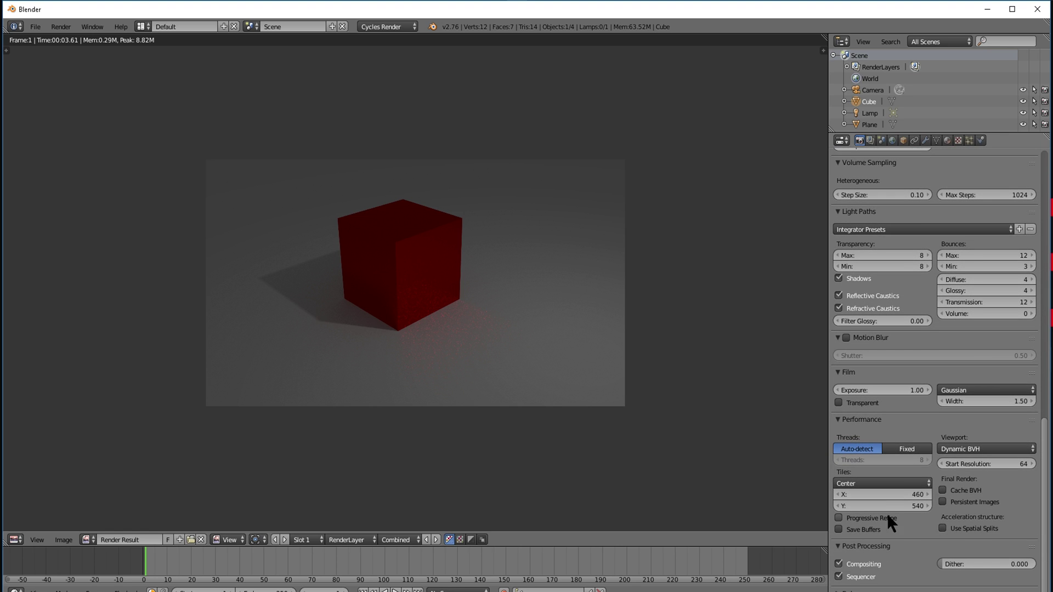
{"action": "left_click", "coordinate": [910, 494]}
{"action": "key", "text": "BackSpace"}
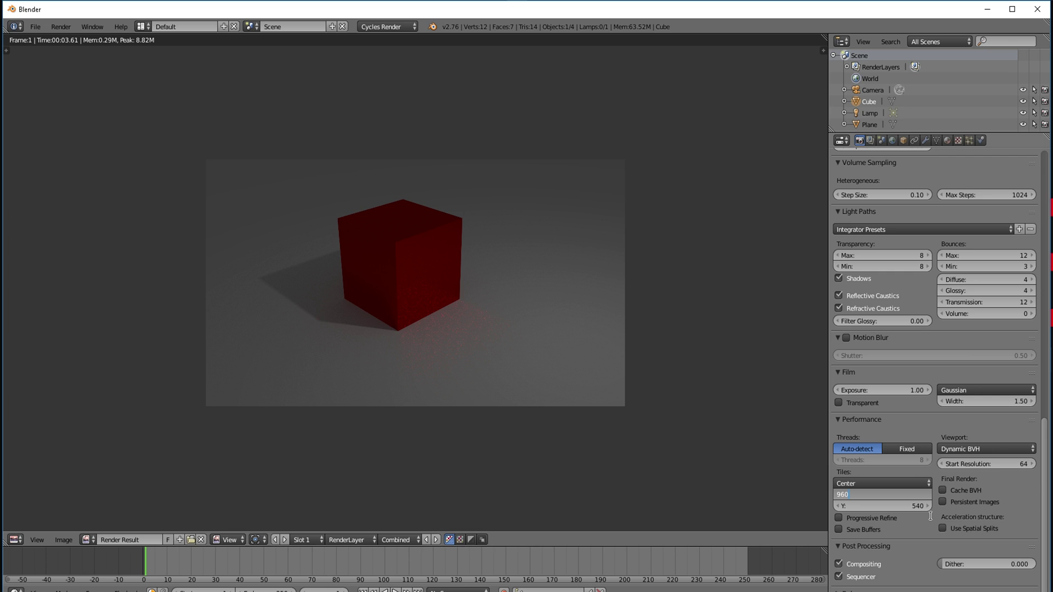
{"action": "type", "text": "489"}
{"action": "key", "text": "Return"}
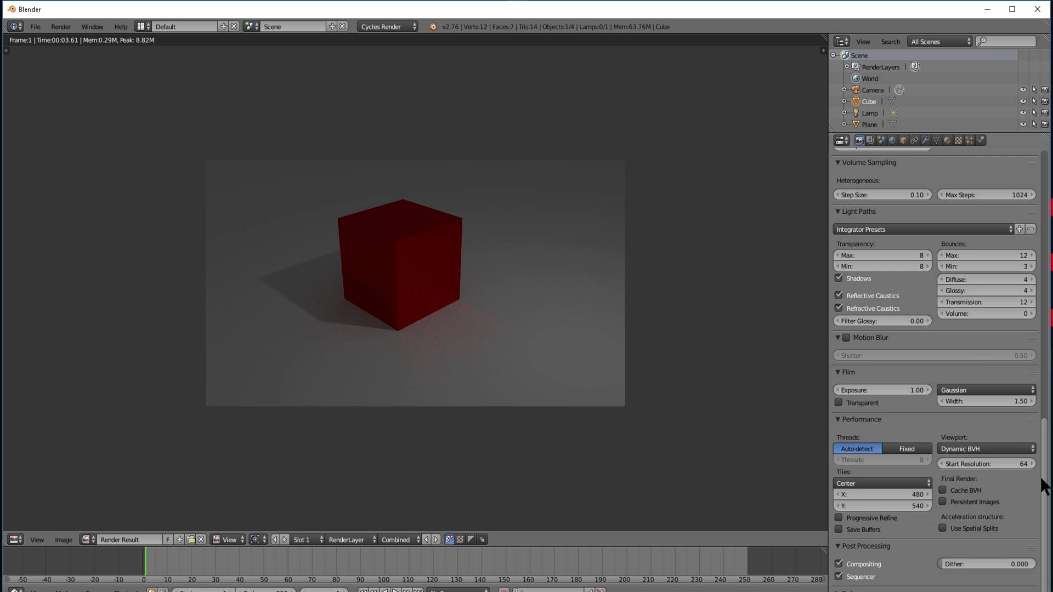
{"action": "scroll", "coordinate": [1033, 412], "scroll_direction": "up", "scroll_amount": 5}
{"action": "scroll", "coordinate": [1033, 412], "scroll_direction": "up", "scroll_amount": 15}
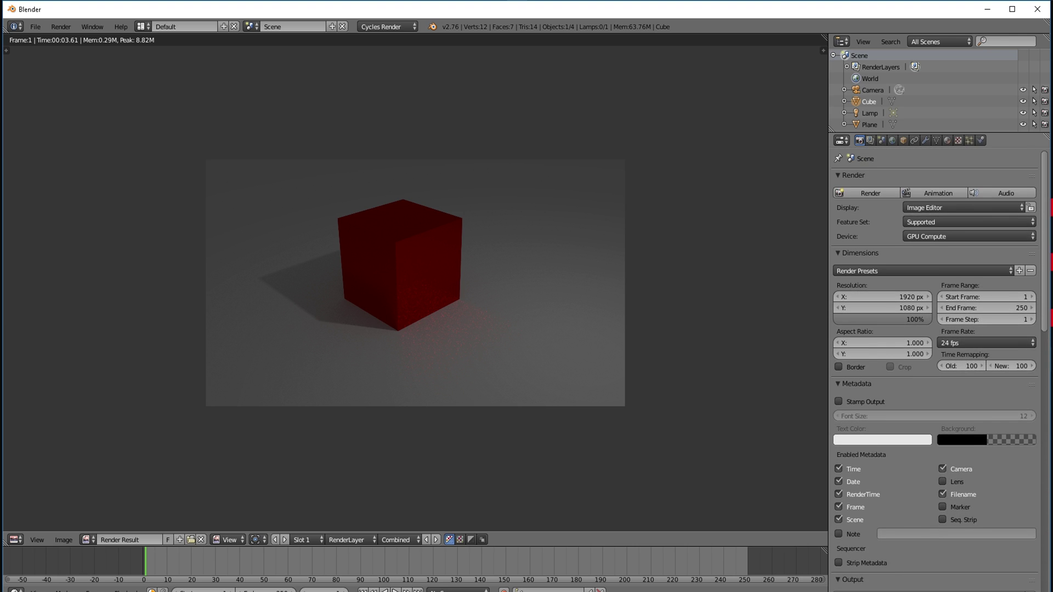
{"action": "left_click", "coordinate": [868, 190]}
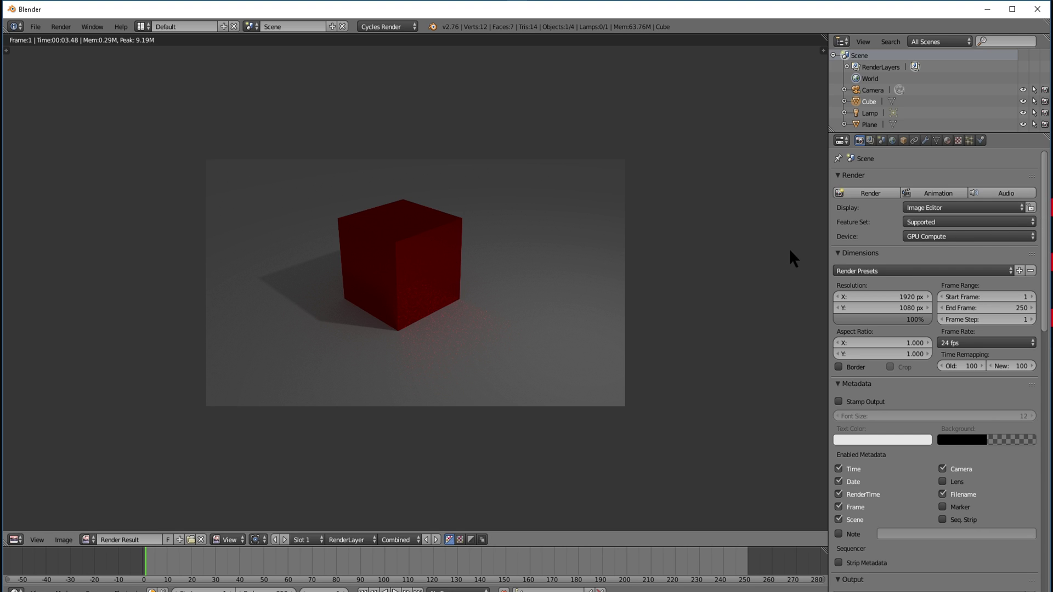
{"action": "left_click_drag", "start_coordinate": [1044, 233], "coordinate": [1048, 515]}
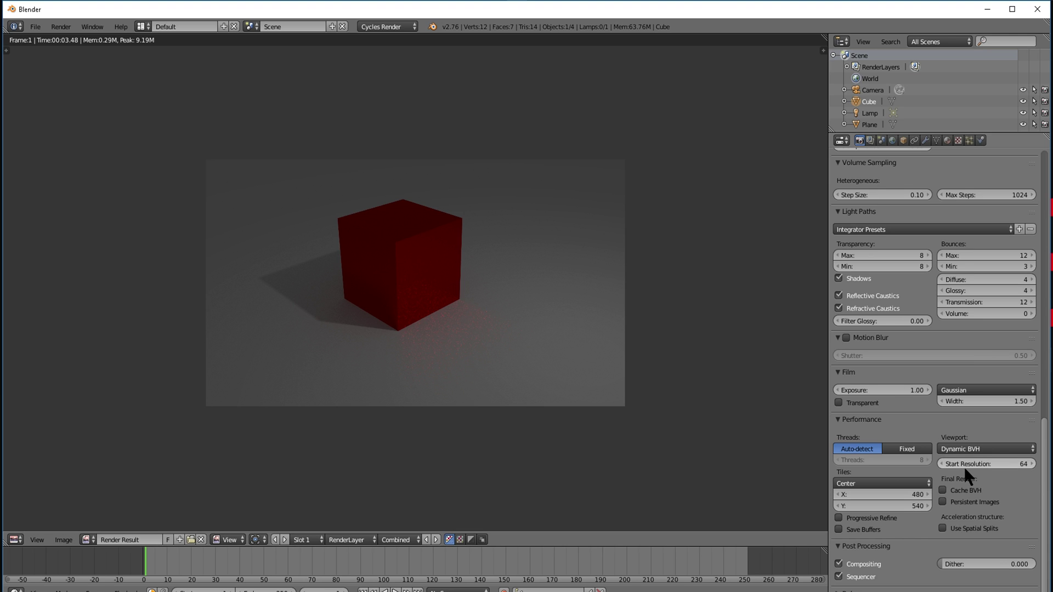
{"action": "left_click_drag", "start_coordinate": [1046, 502], "coordinate": [1046, 239]}
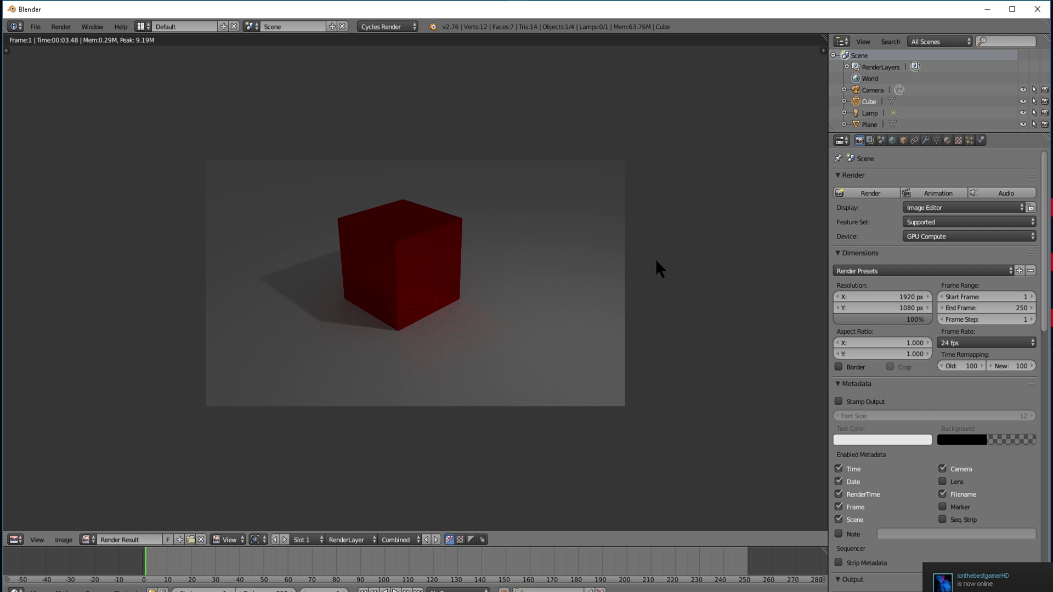
{"action": "left_click_drag", "start_coordinate": [1045, 260], "coordinate": [1045, 524]}
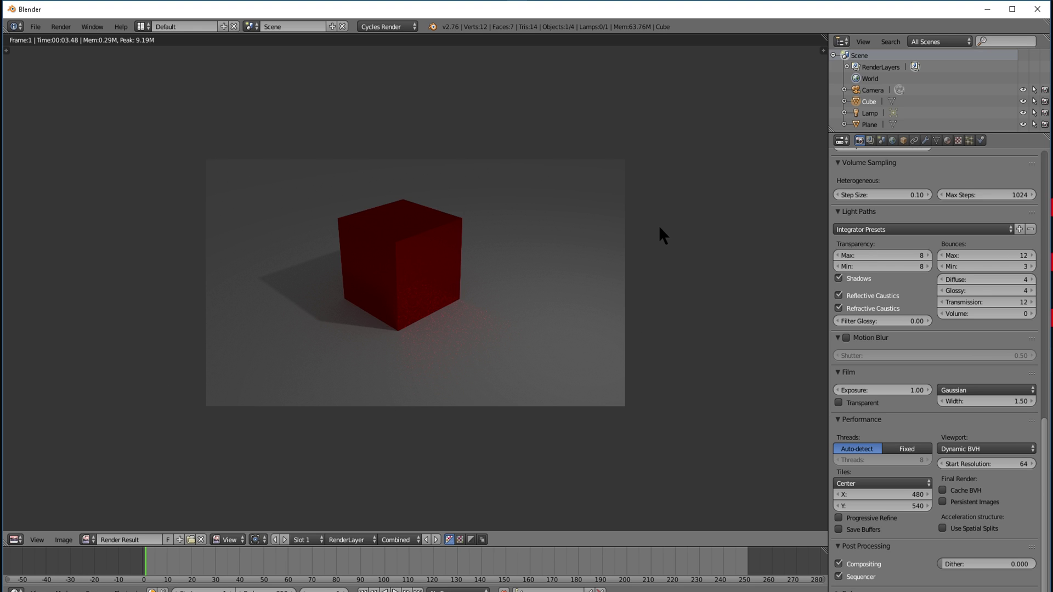
{"action": "left_click_drag", "start_coordinate": [1043, 445], "coordinate": [1046, 414]}
{"action": "scroll", "coordinate": [927, 402], "scroll_direction": "down", "scroll_amount": 3}
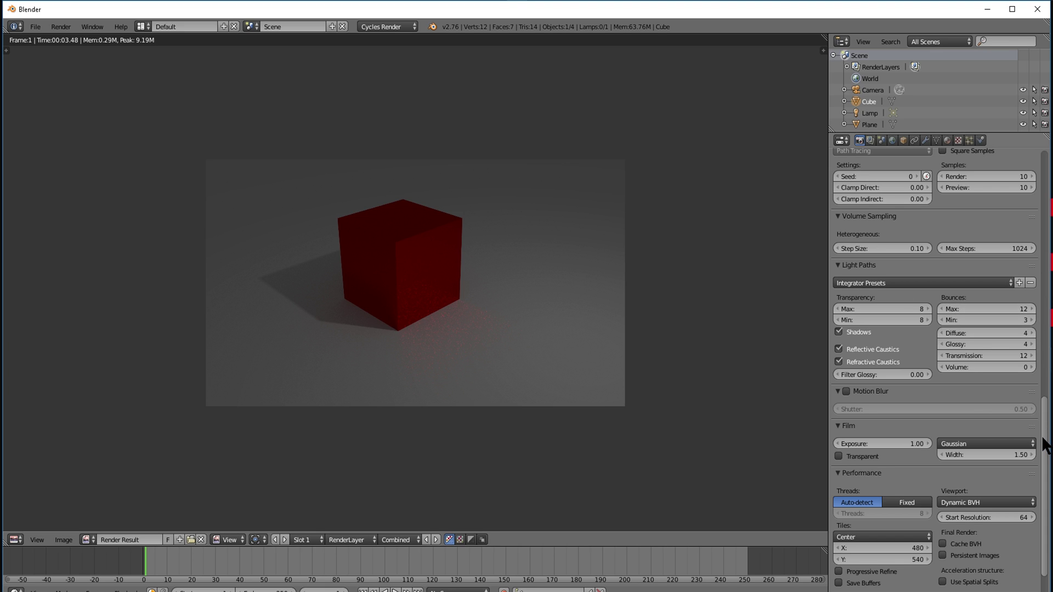
Step: Set the Performance tile size to 1920 in X and 1080 in Y
{"action": "scroll", "coordinate": [1044, 513], "scroll_direction": "down", "scroll_amount": 3}
{"action": "left_click", "coordinate": [903, 494]}
{"action": "key", "text": "BackSpace"}
{"action": "type", "text": "18"}
{"action": "key", "text": "BackSpace"}
{"action": "type", "text": "920"}
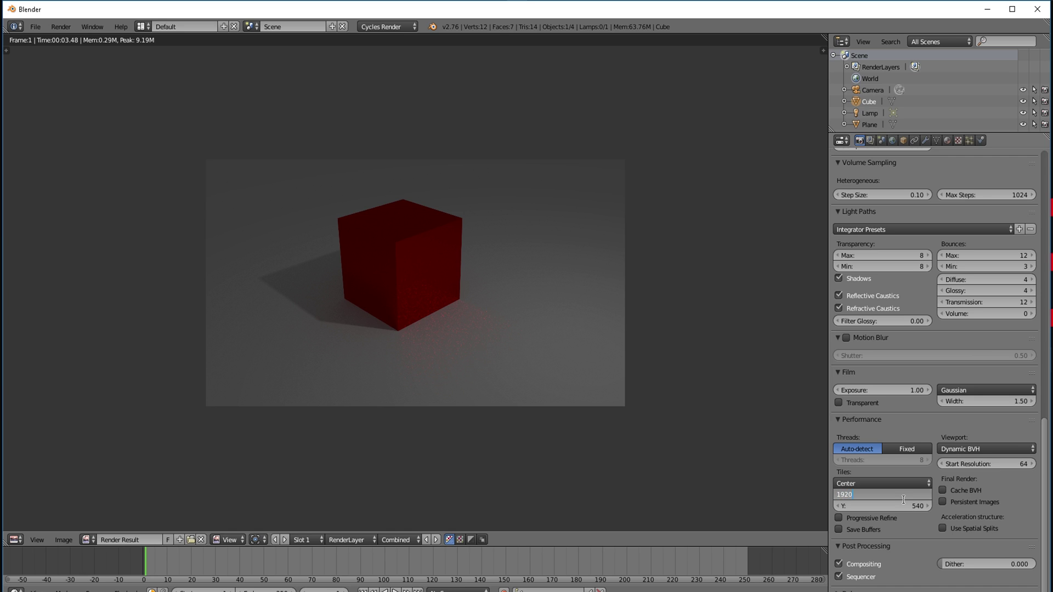
{"action": "key", "text": "Tab"}
{"action": "type", "text": "1"}
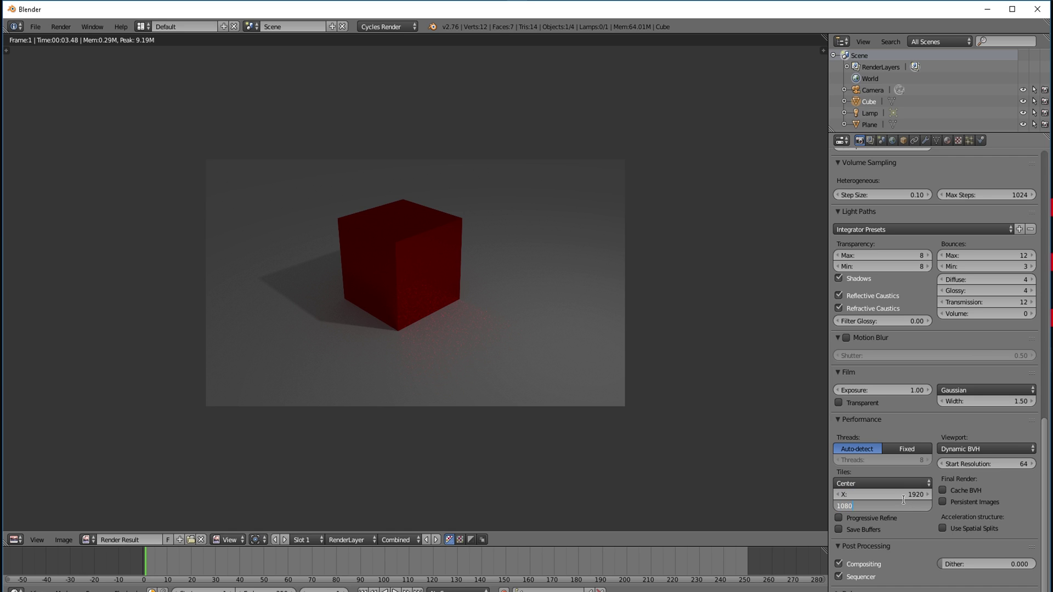
{"action": "type", "text": "080"}
{"action": "key", "text": "Return"}
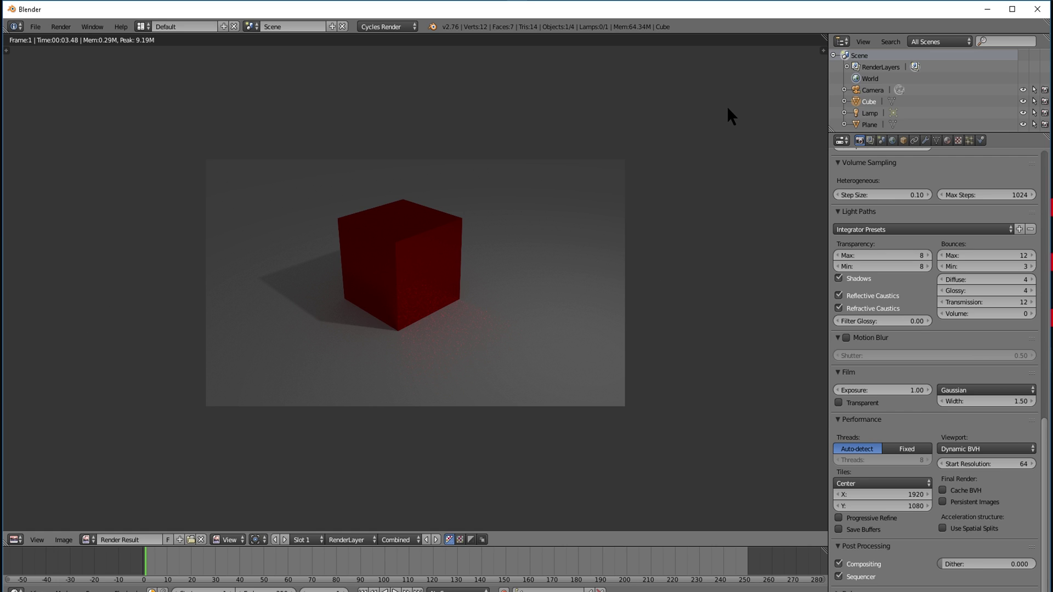
{"action": "left_click", "coordinate": [890, 494]}
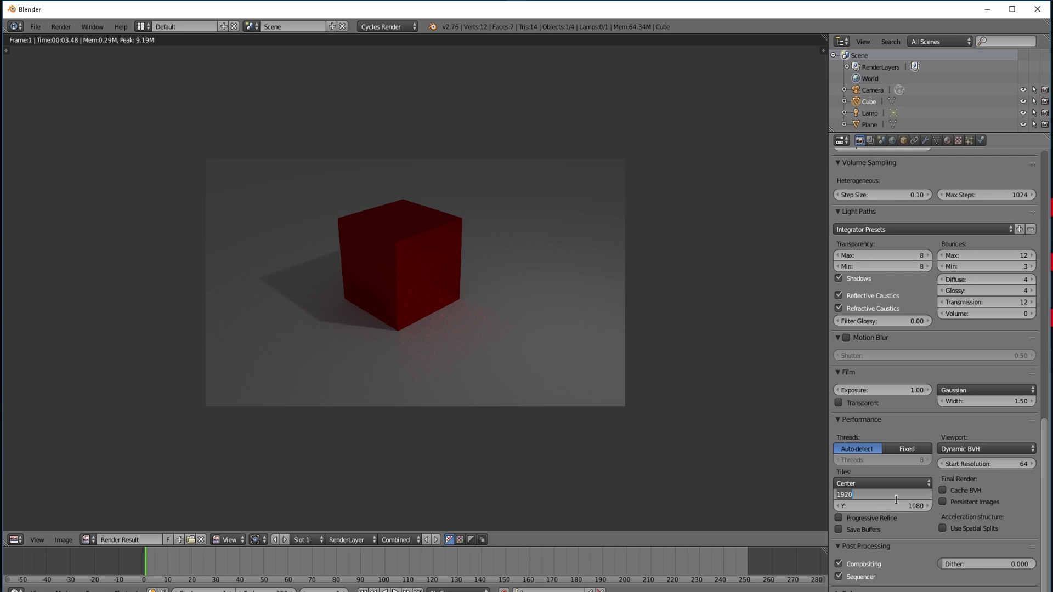
{"action": "key", "text": "Return"}
{"action": "mouse_move", "coordinate": [1045, 464]}
{"action": "left_mouse_down"}
{"action": "mouse_move", "coordinate": [1046, 453]}
{"action": "mouse_move", "coordinate": [1045, 465]}
{"action": "left_mouse_up"}
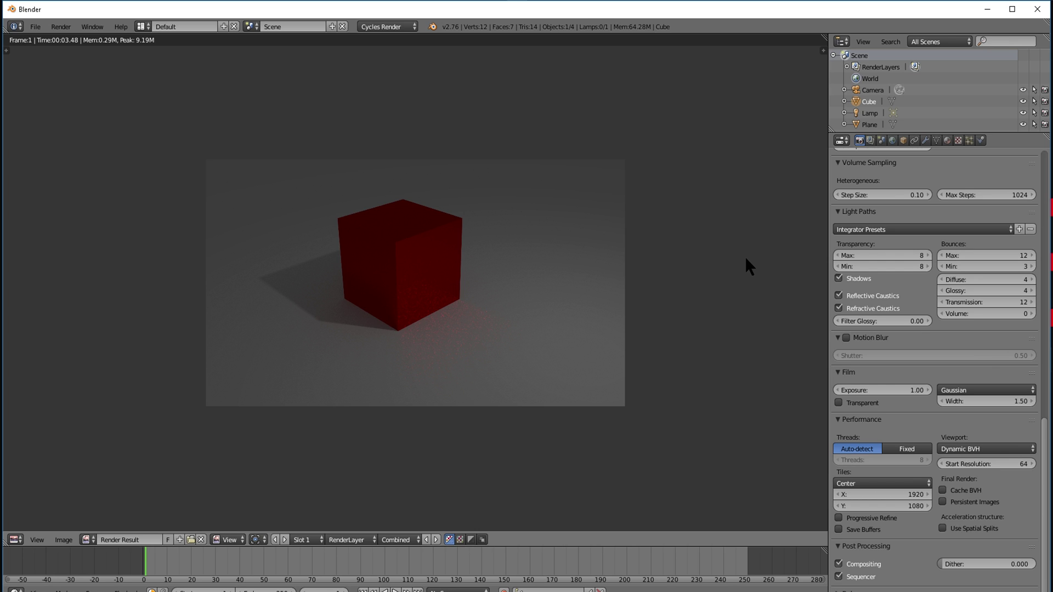
{"action": "left_click_drag", "start_coordinate": [1047, 478], "coordinate": [1045, 527]}
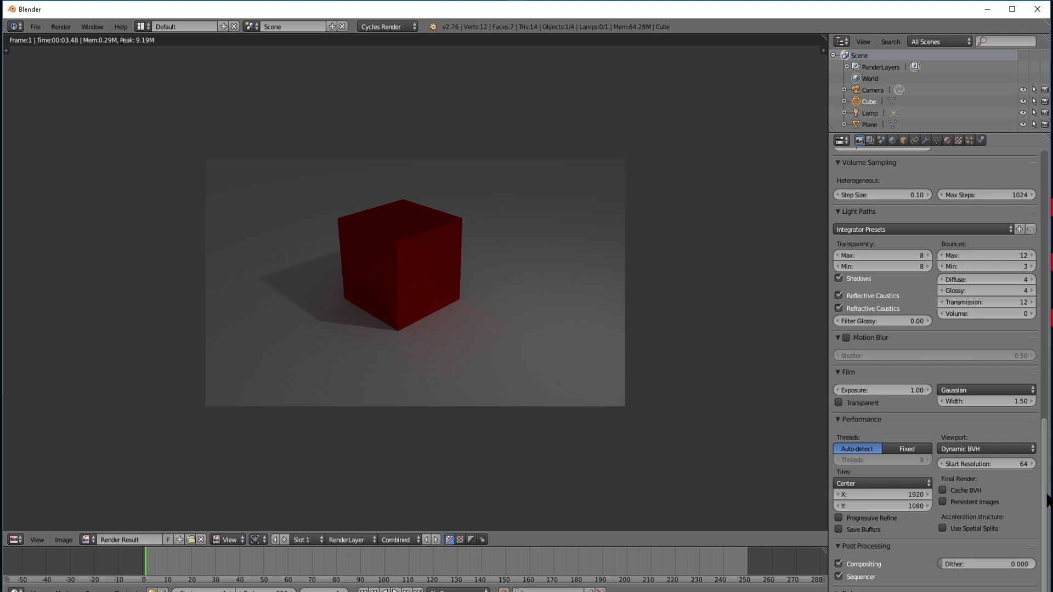
{"action": "mouse_move", "coordinate": [1048, 497]}
{"action": "left_mouse_down"}
{"action": "mouse_move", "coordinate": [1044, 230]}
{"action": "mouse_move", "coordinate": [1042, 499]}
{"action": "left_mouse_up"}
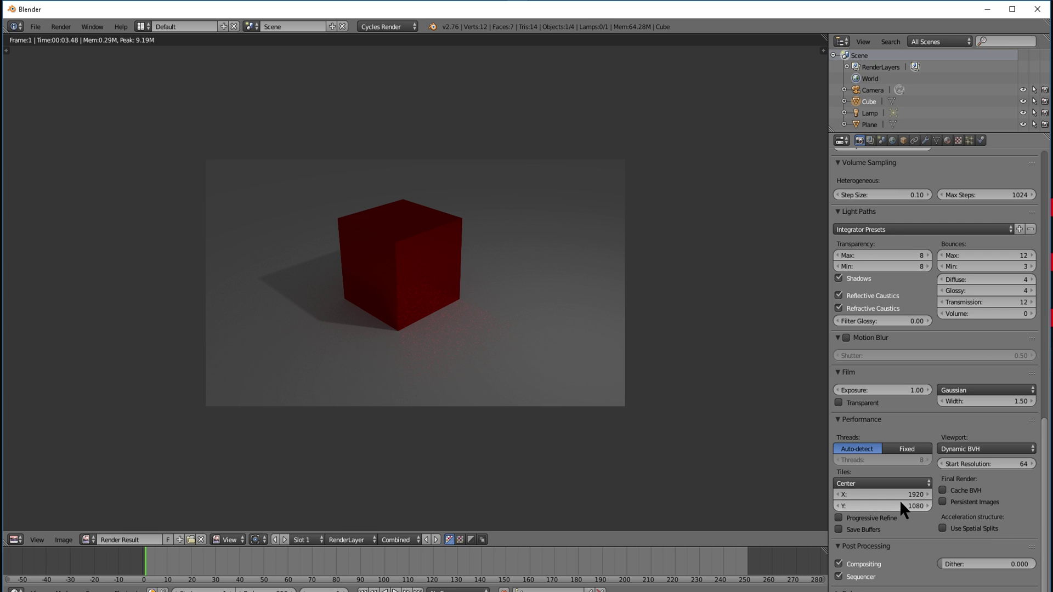
{"action": "left_click_drag", "start_coordinate": [1045, 489], "coordinate": [1045, 196]}
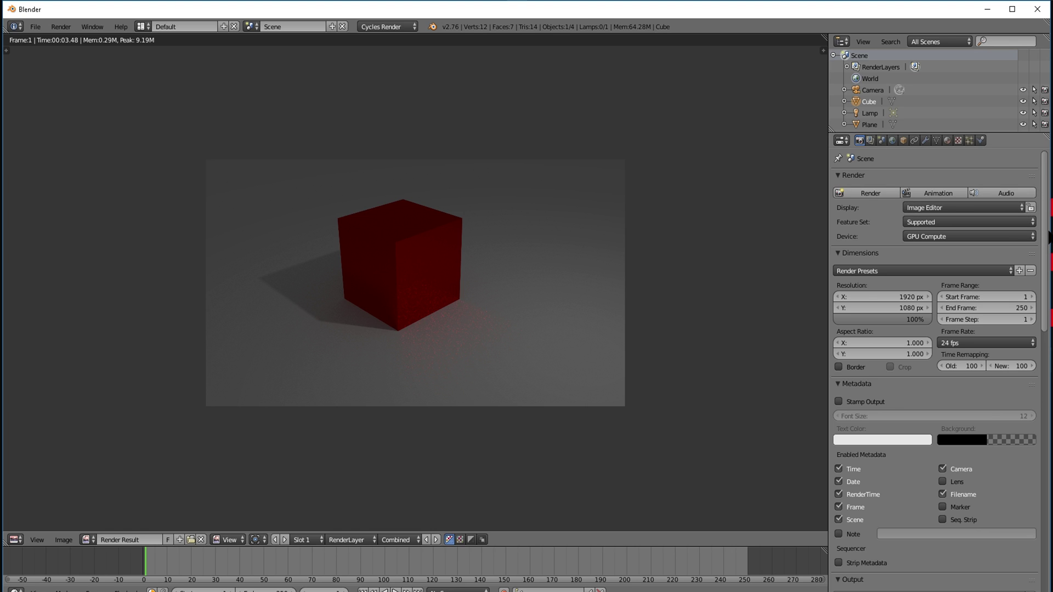
{"action": "left_click_drag", "start_coordinate": [1045, 233], "coordinate": [1030, 513]}
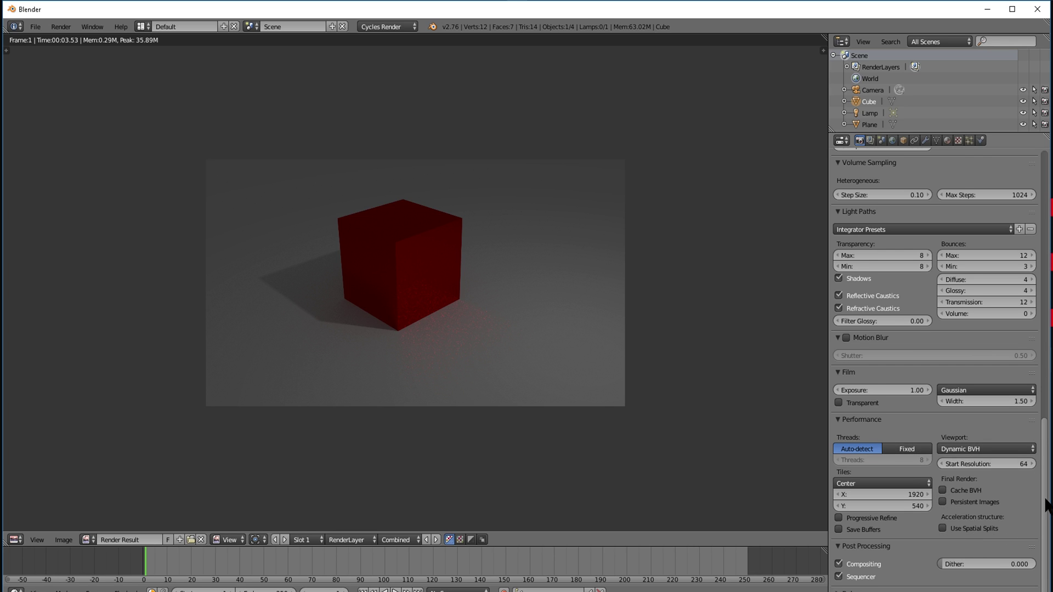
{"action": "left_click_drag", "start_coordinate": [1046, 498], "coordinate": [1042, 202]}
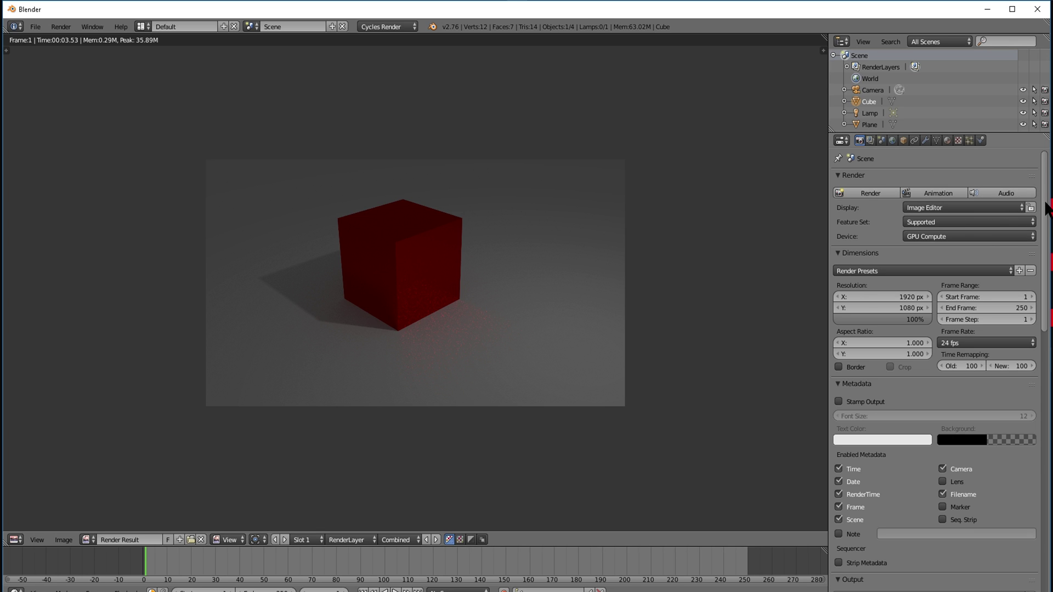
{"action": "mouse_move", "coordinate": [1047, 220]}
{"action": "left_mouse_down"}
{"action": "mouse_move", "coordinate": [1048, 257]}
{"action": "mouse_move", "coordinate": [1048, 221]}
{"action": "left_mouse_up"}
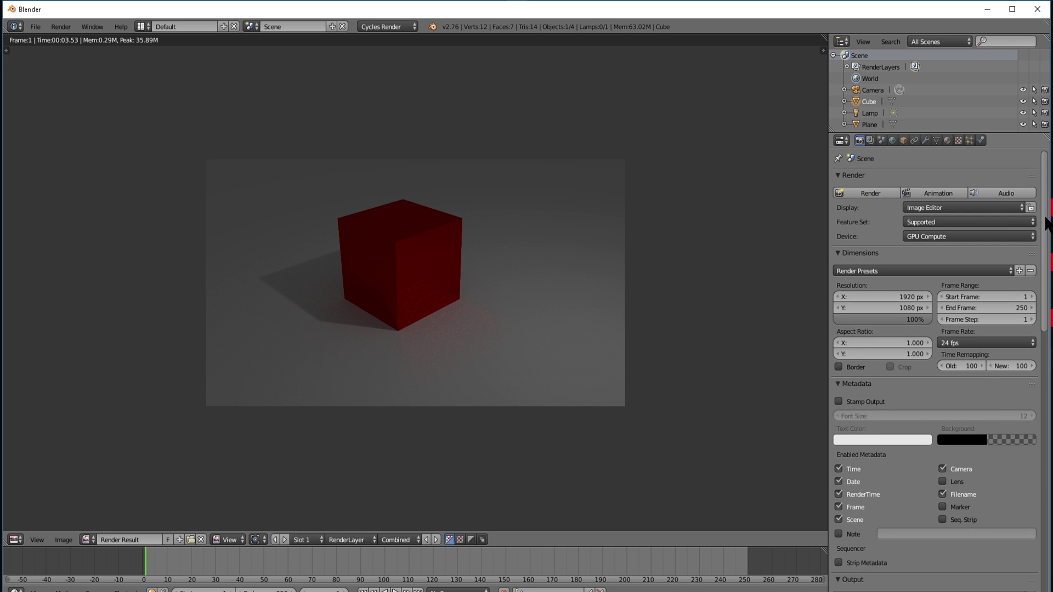